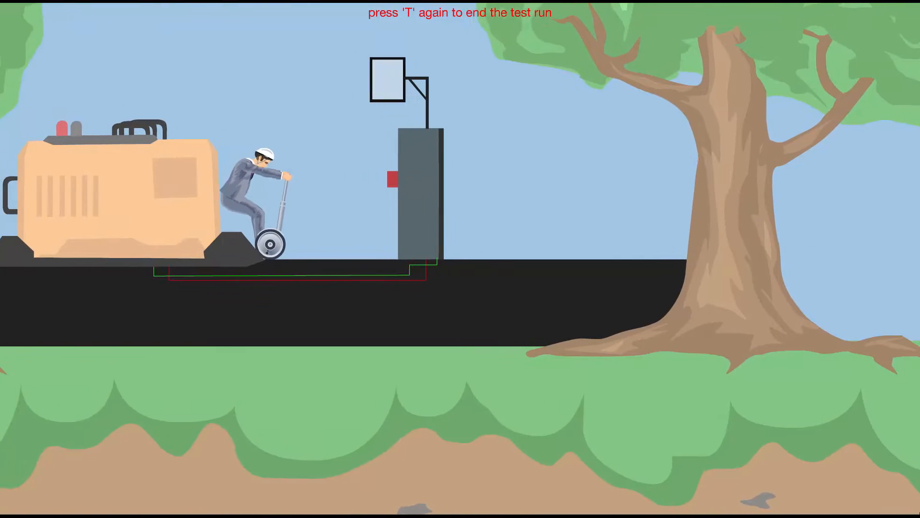
- Test-run the level repeatedly, riding the Segway into the machine's red button to generate random numbers on the sign
key("Up")
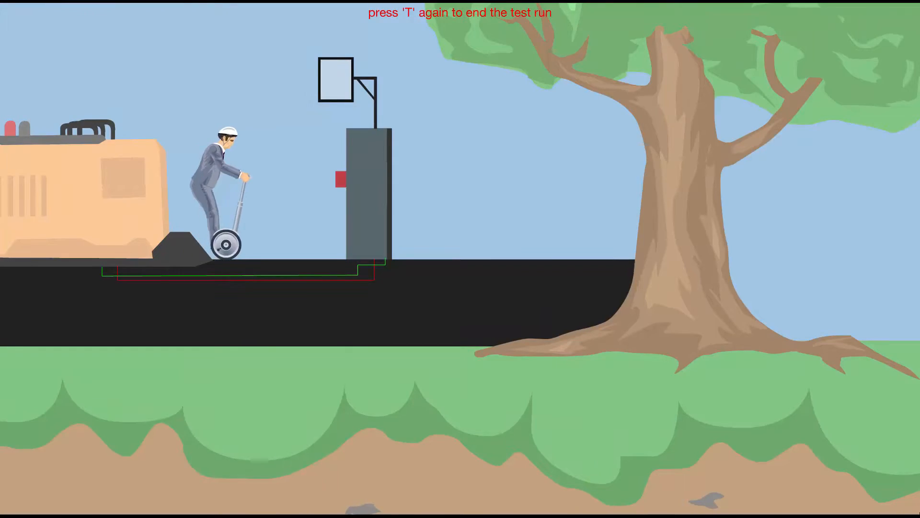
key("Up")
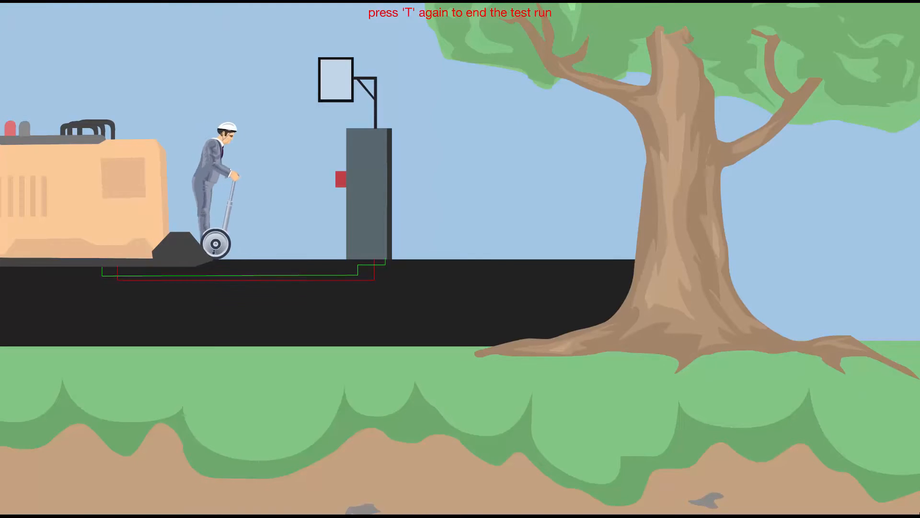
key("Up")
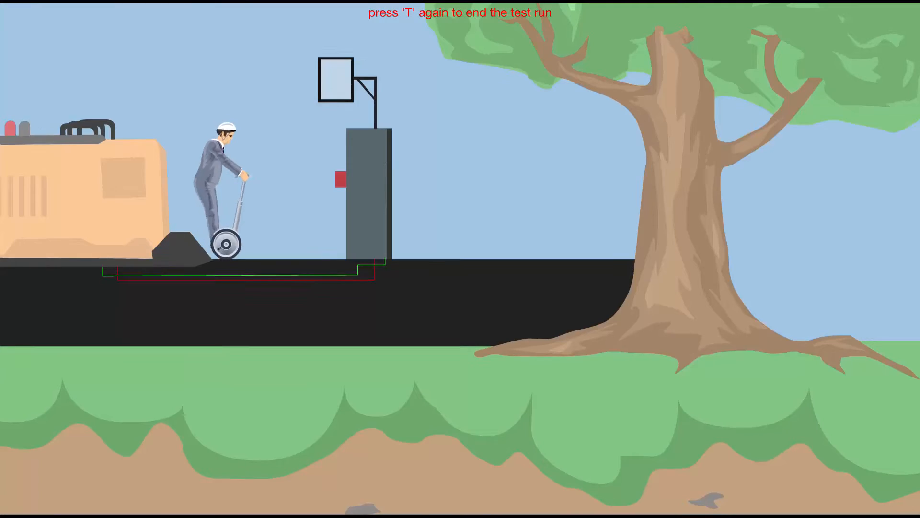
key("Up")
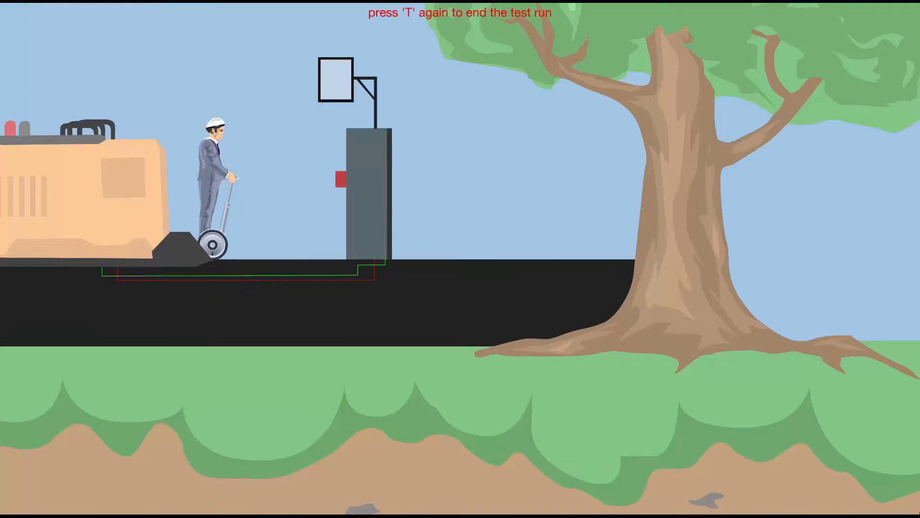
key("Up")
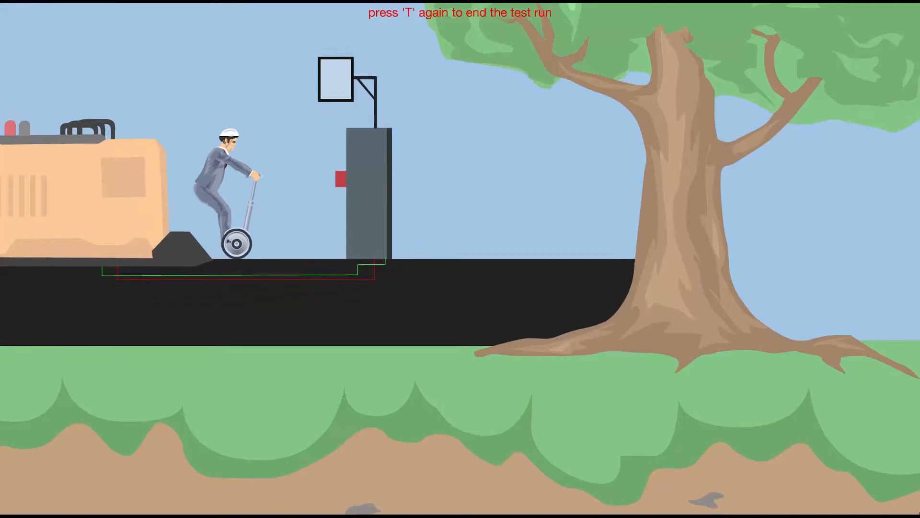
key("Up")
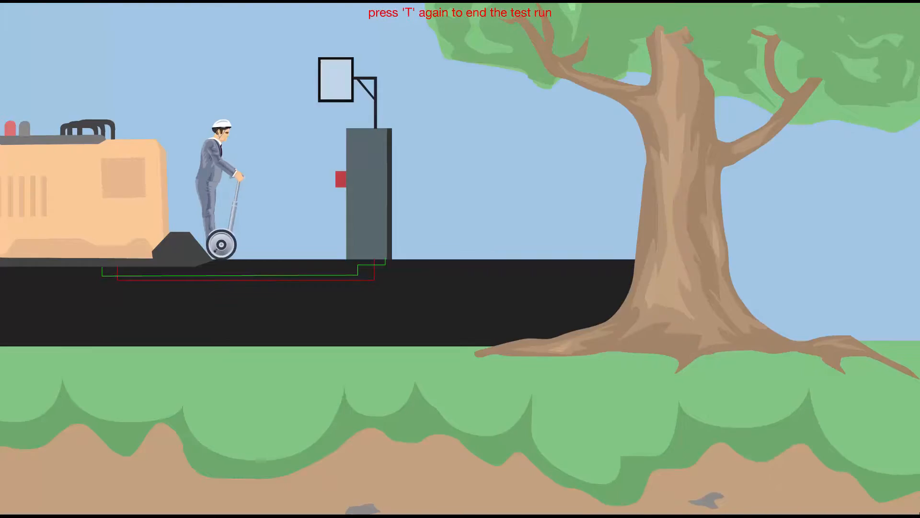
key("Up")
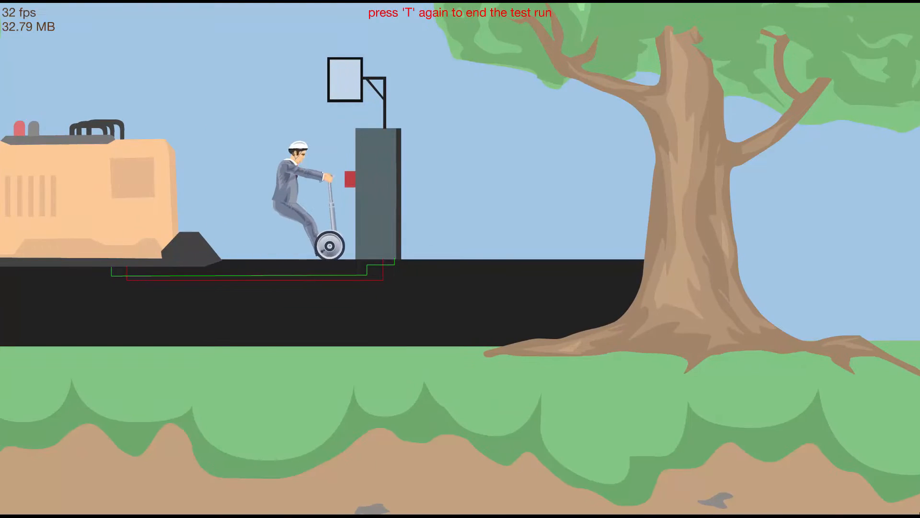
key("Up")
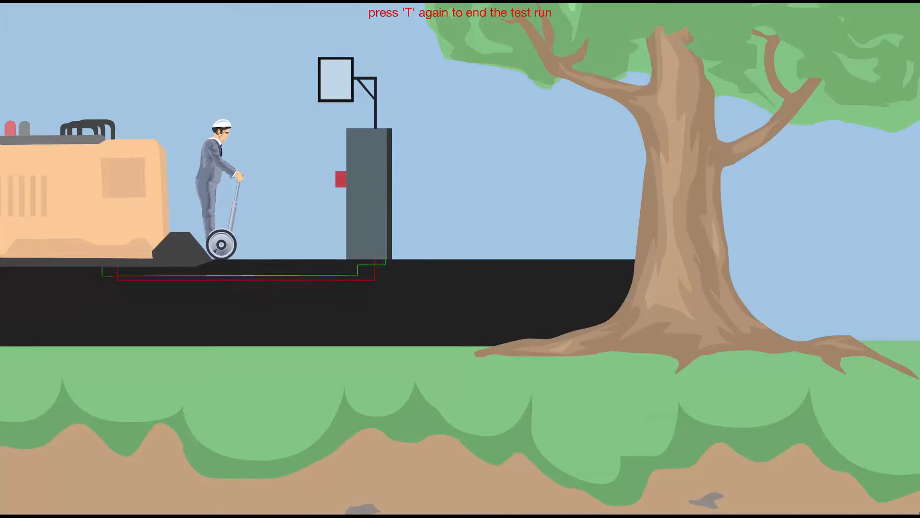
key("Up")
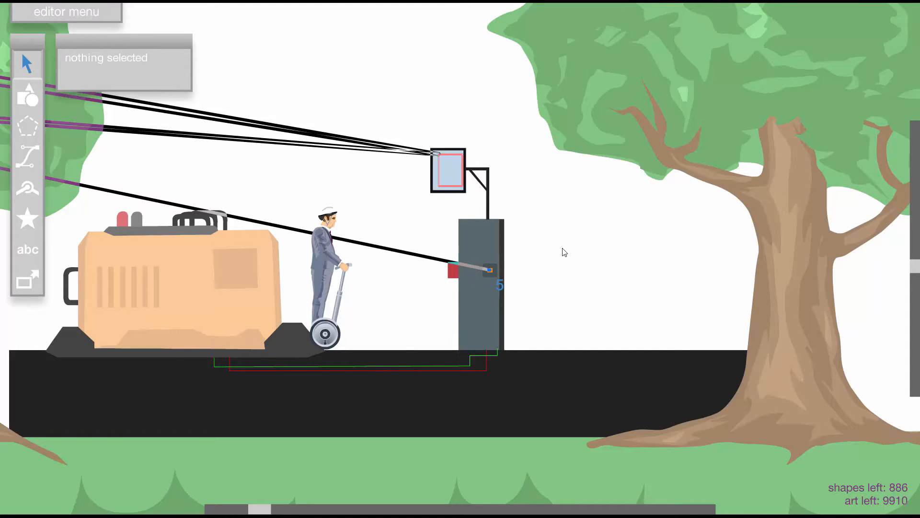
- Bring the blue pointer wheel back over the pin joint between the four numbered triggers
scroll(542, 259, "down", 6)
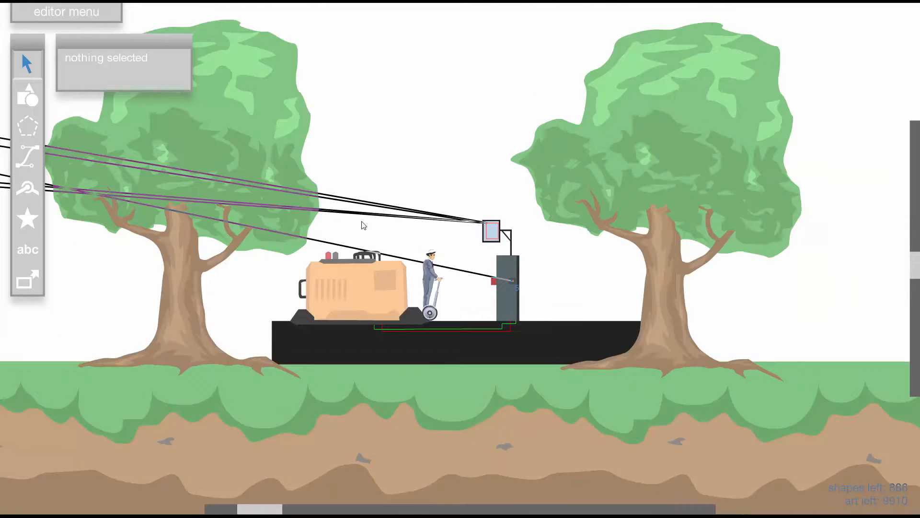
scroll(239, 286, "up", 6)
scroll(419, 274, "up", 3)
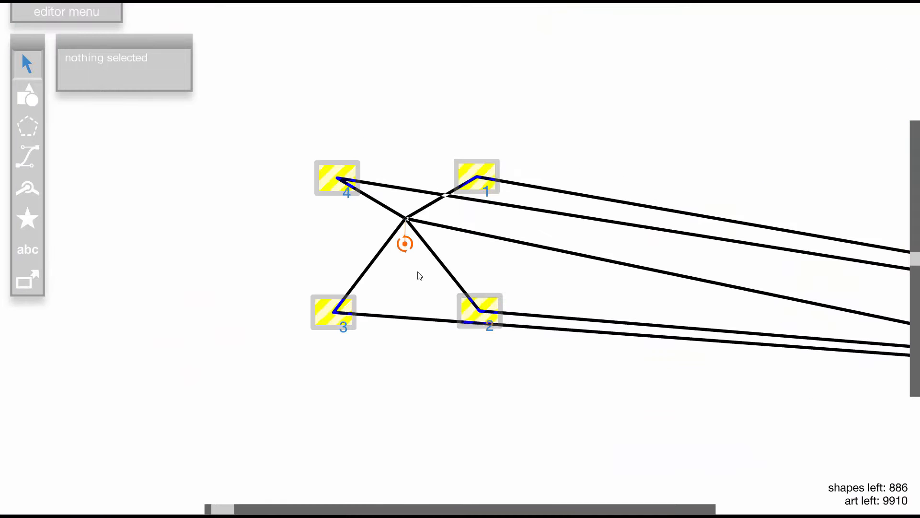
left_click(419, 274)
left_click(353, 120)
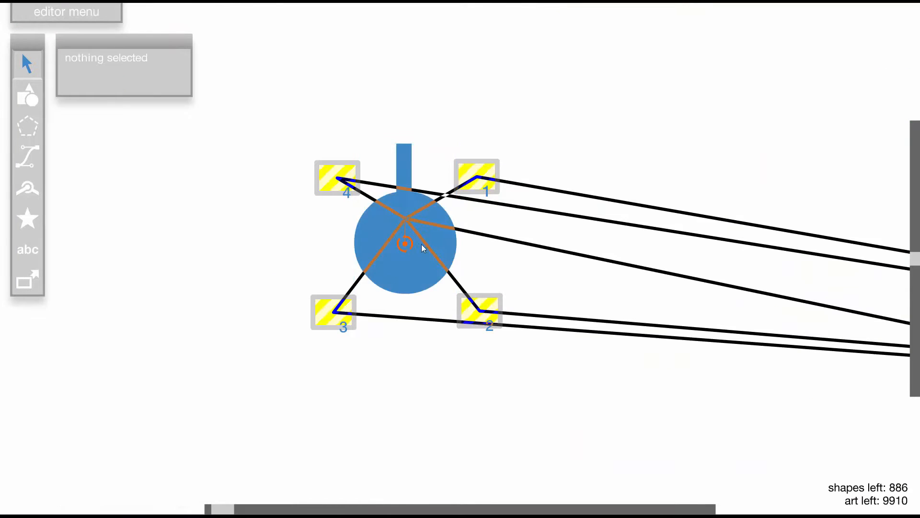
- Move the main character from the machine to the open space left of the blue pointer wheel
scroll(421, 244, "down", 1)
scroll(406, 252, "up", 1)
scroll(491, 289, "down", 1)
scroll(735, 379, "down", 1)
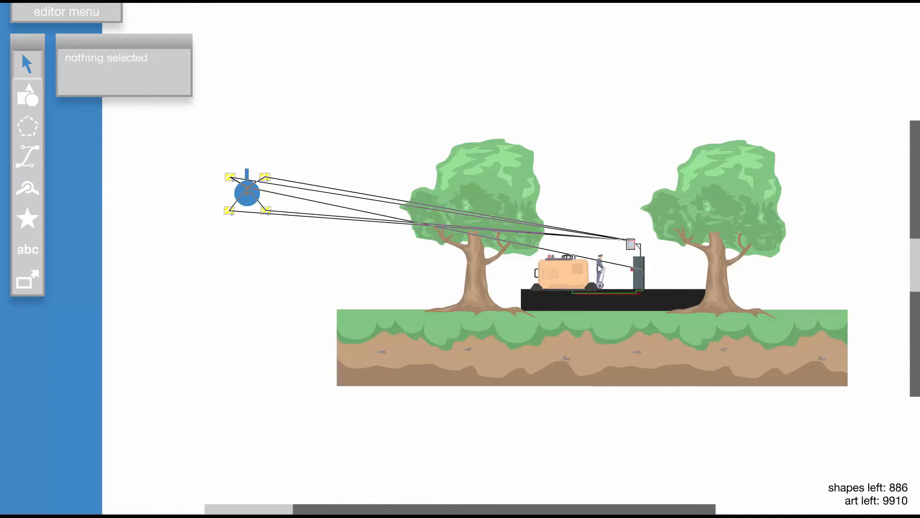
left_click_drag(598, 263, 306, 222)
scroll(288, 185, "up", 1)
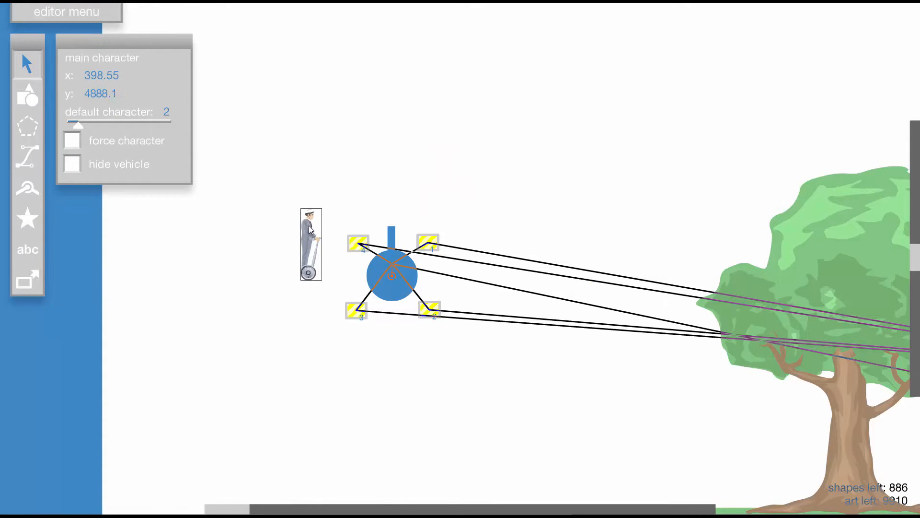
left_click(334, 193)
- Place a fixed black 125 by 54 rectangle directly under the character as a platform
left_click(27, 96)
key("shift+x")
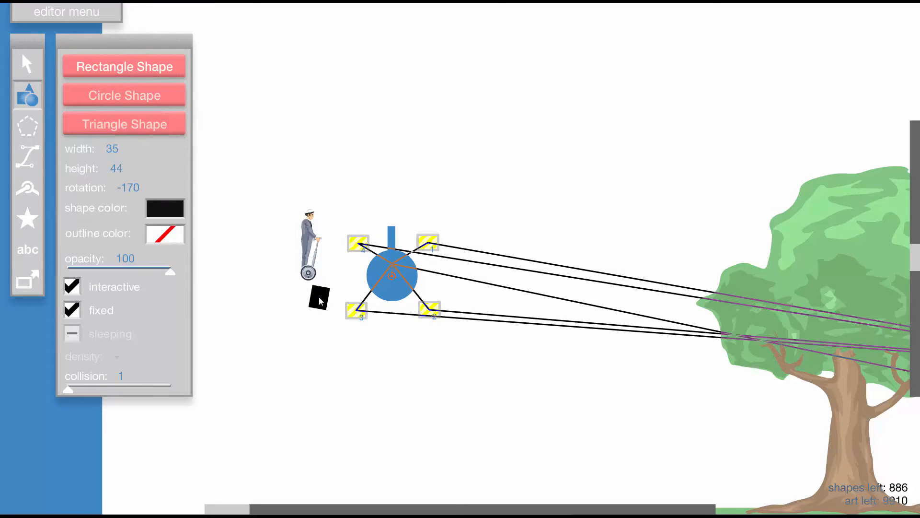
key("shift+d")
key("shift+d")
key("shift+d")
key("shift+d")
key("shift+d")
key("shift+d")
key("shift+d")
key("shift+d")
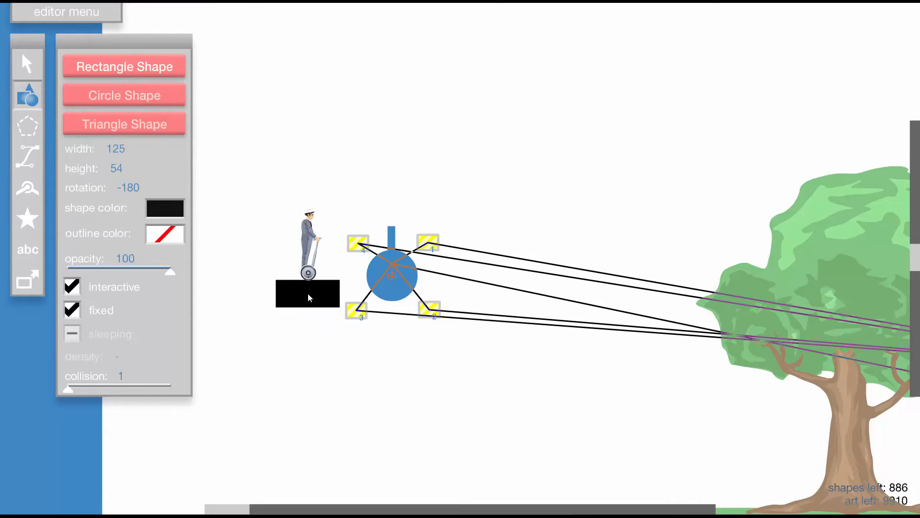
left_click(308, 293)
- Test-run the level to watch the blue pointer wheel spin beside the platform
key("t")
key("space")
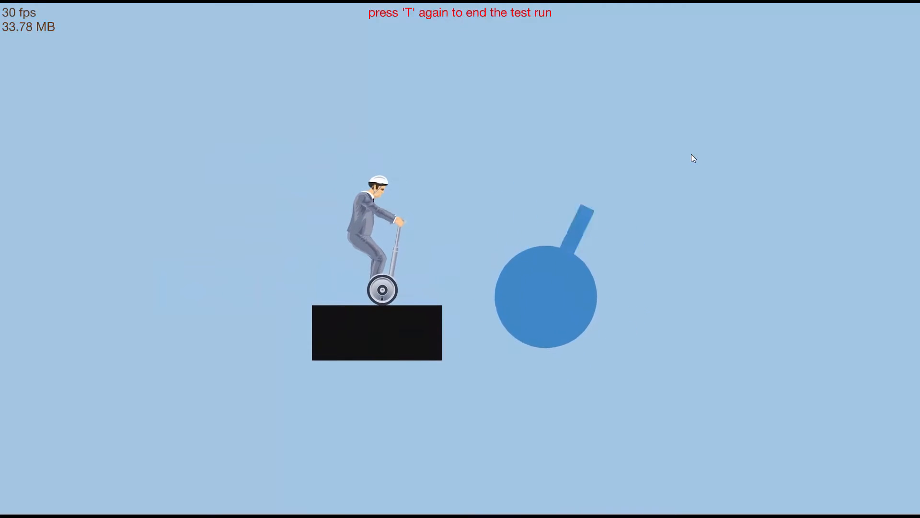
key("t")
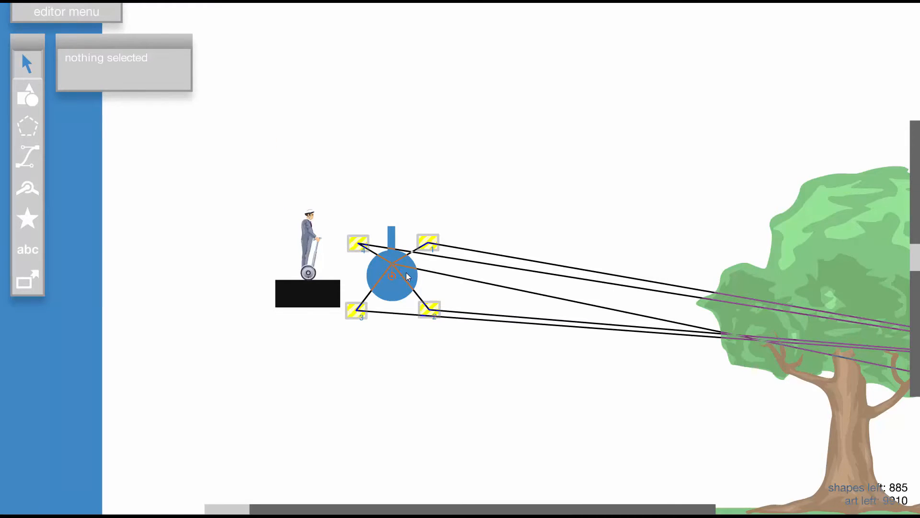
scroll(408, 277, "up", 1)
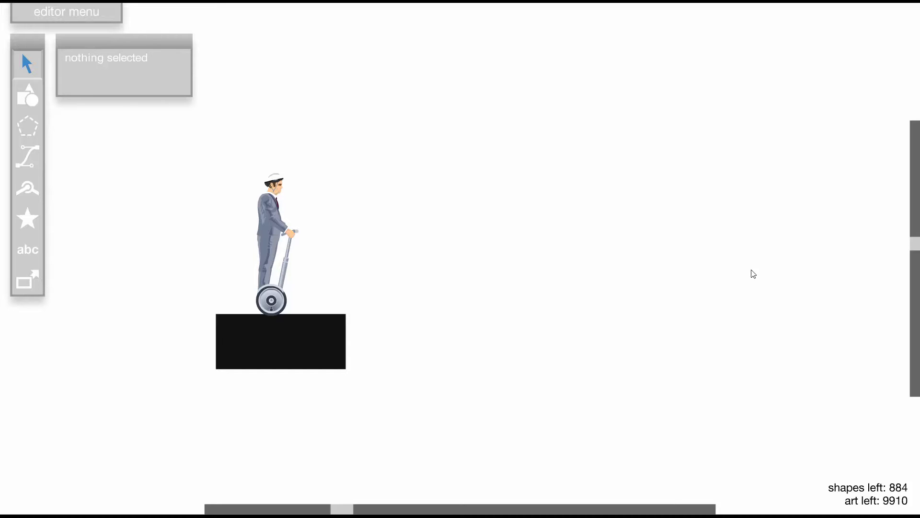
- Place a fixed blue 90 by 90 circle in the empty area to the right of the character's platform
left_click(21, 96)
key("shift+w")
key("shift+w")
key("shift+w")
key("shift+w")
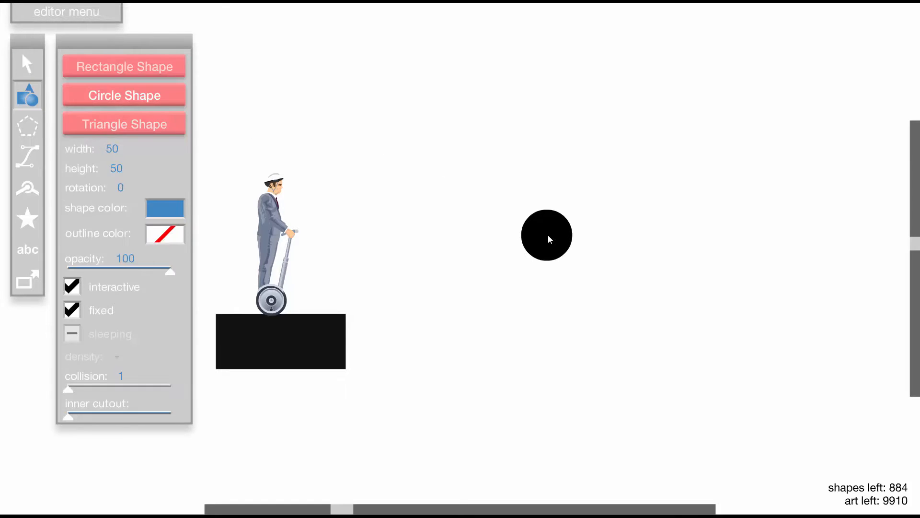
key("shift+w")
key("shift+w")
left_click(77, 310)
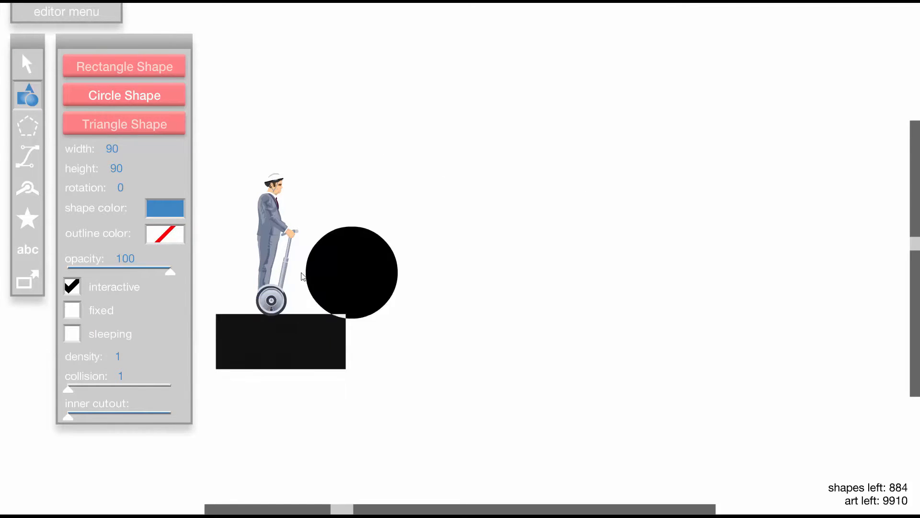
left_click(76, 310)
left_click(619, 245)
- Place an upright 17 by 106 rectangle on the circle's upper half as a pointer and colour it the circle's blue
left_click(136, 71)
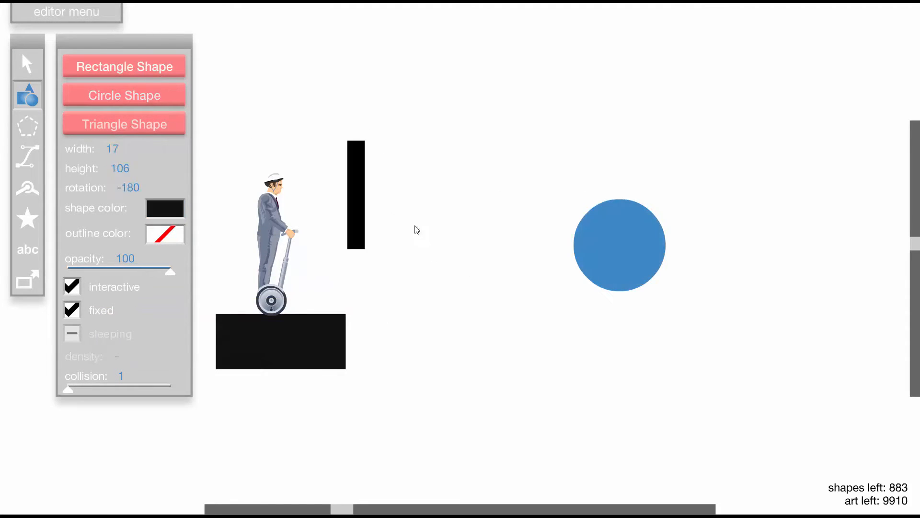
left_click(620, 200)
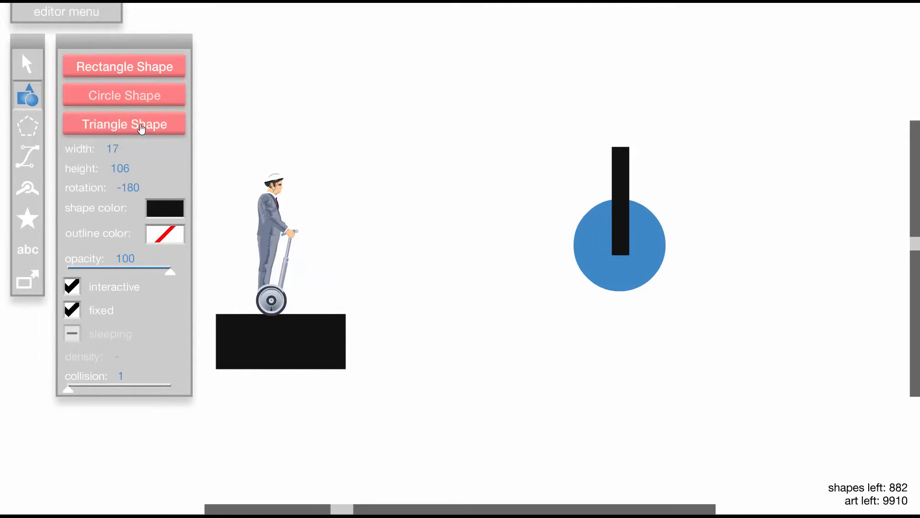
left_click(36, 71)
left_click(615, 197)
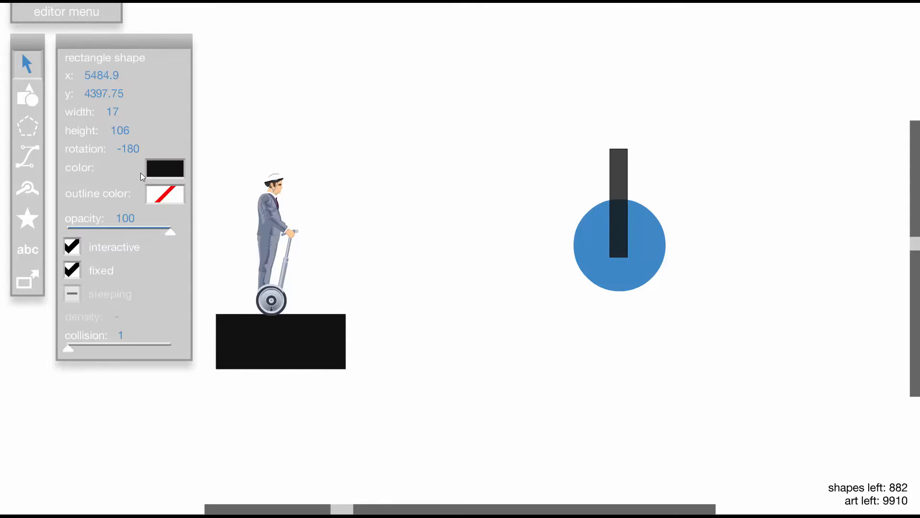
left_click(161, 169)
left_click(349, 197)
left_click(760, 274)
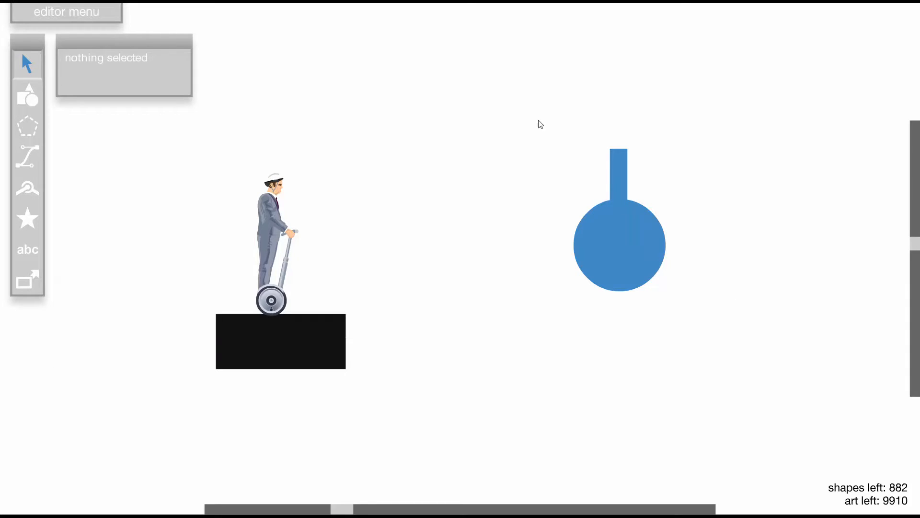
- Make the circle and pointer non-fixed with collision 3 and group them
left_click_drag(568, 146, 715, 351)
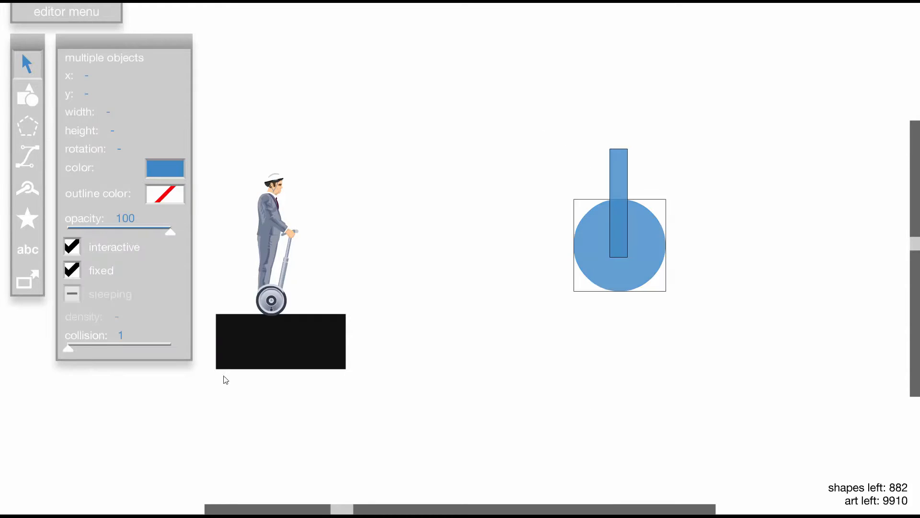
left_click(78, 271)
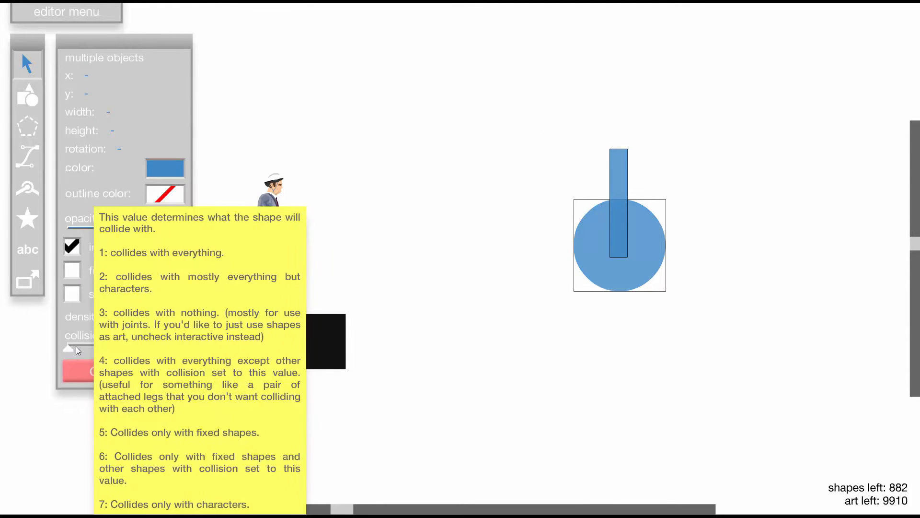
left_click_drag(76, 346, 108, 347)
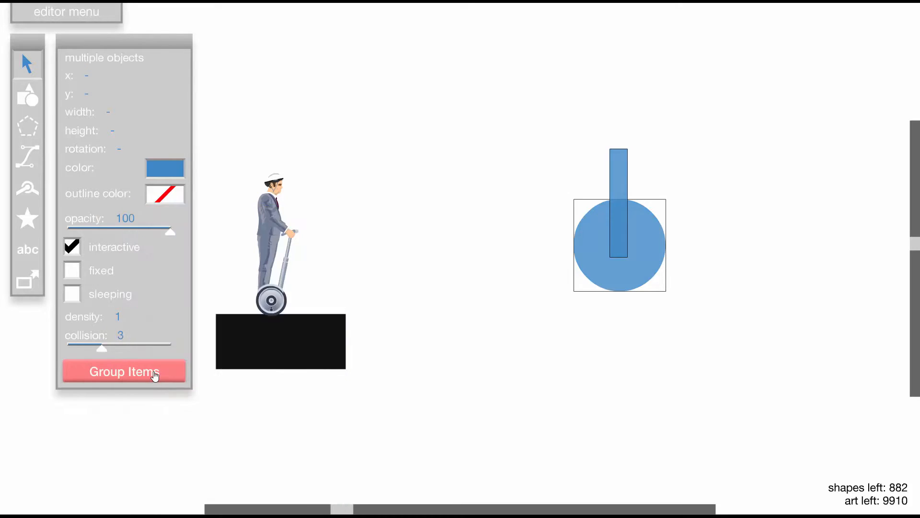
left_click(107, 372)
left_click(566, 225)
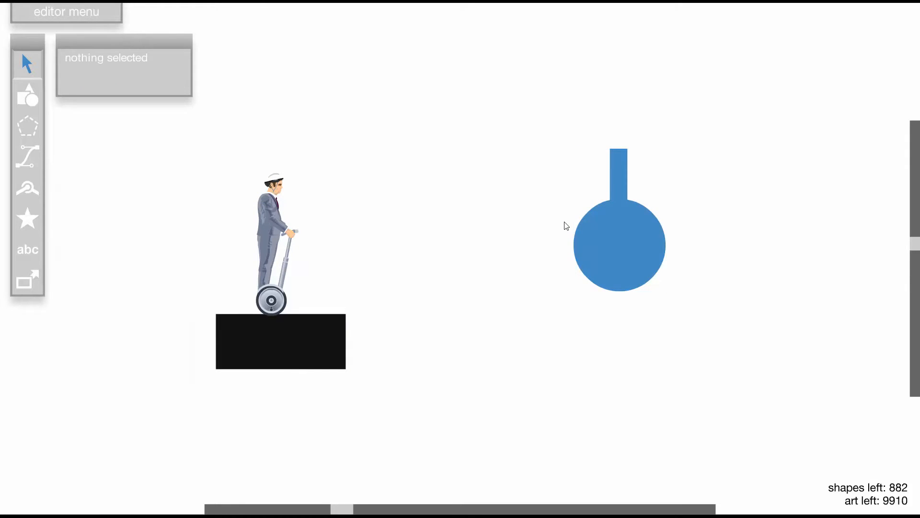
- Move the wheel group above the character and test-run the level to check its collision behaviour
left_click_drag(619, 240, 334, 146)
key("t")
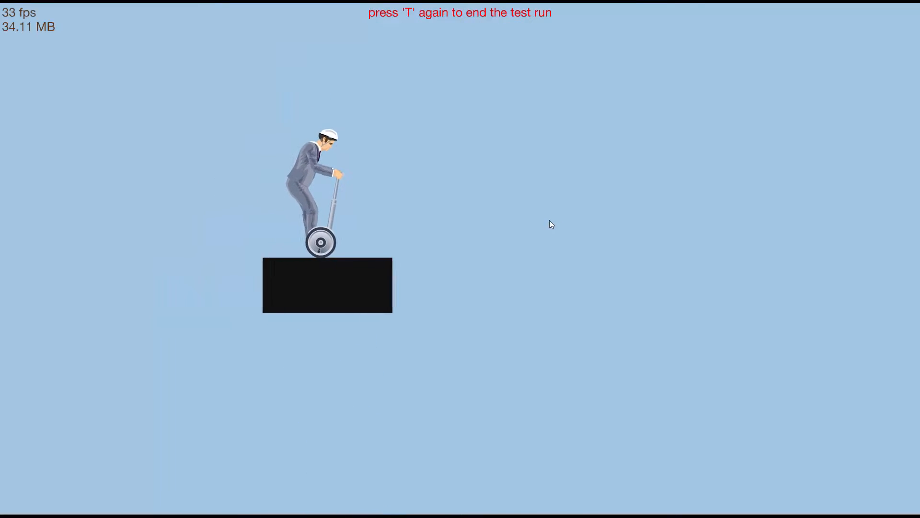
key("t")
- Move the wheel group back right of the platform and pin its centre with a motor-enabled pin joint
left_click_drag(385, 185, 561, 257)
left_click(702, 224)
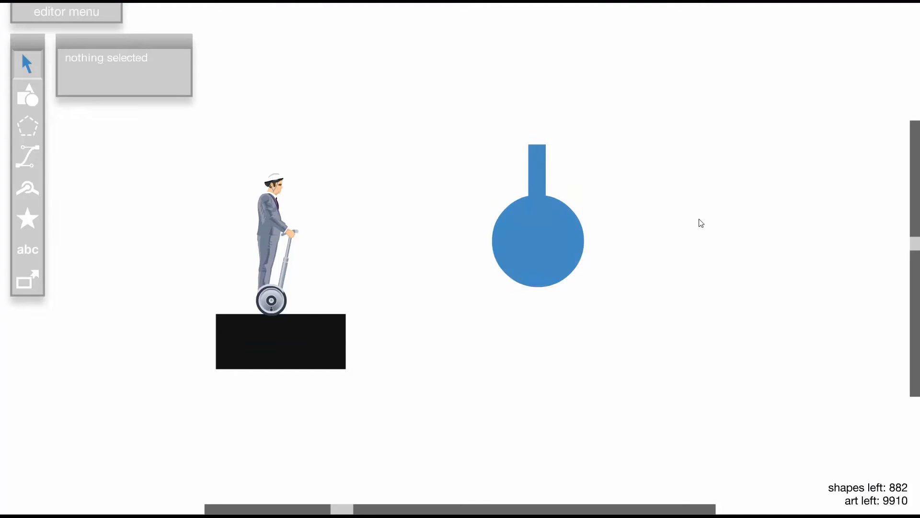
left_click(29, 191)
left_click(72, 198)
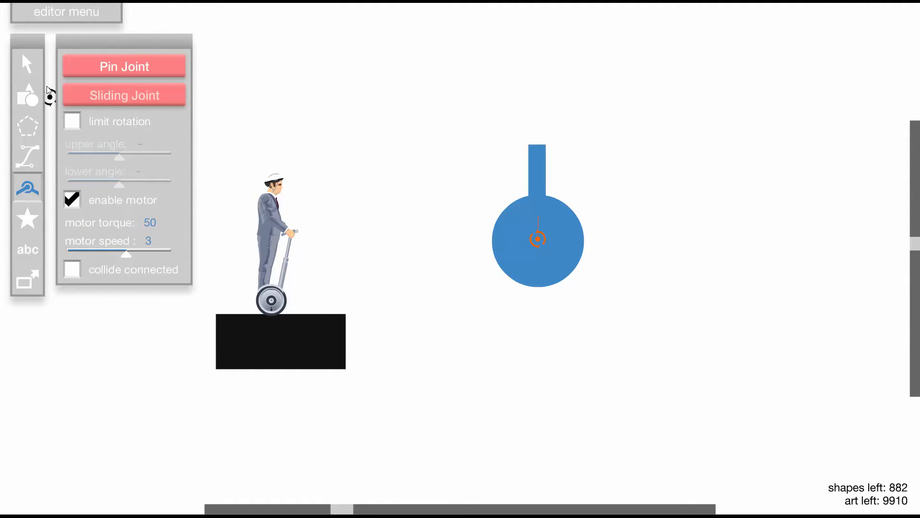
- Enable collide connected on the wheel's pin joint
left_click(32, 67)
left_click(534, 243)
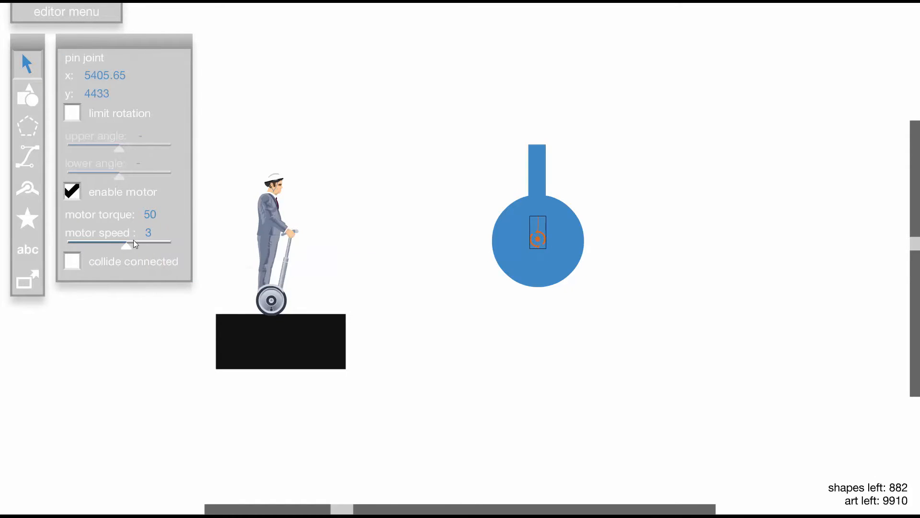
mouse_move(123, 239)
mouse_move(119, 261)
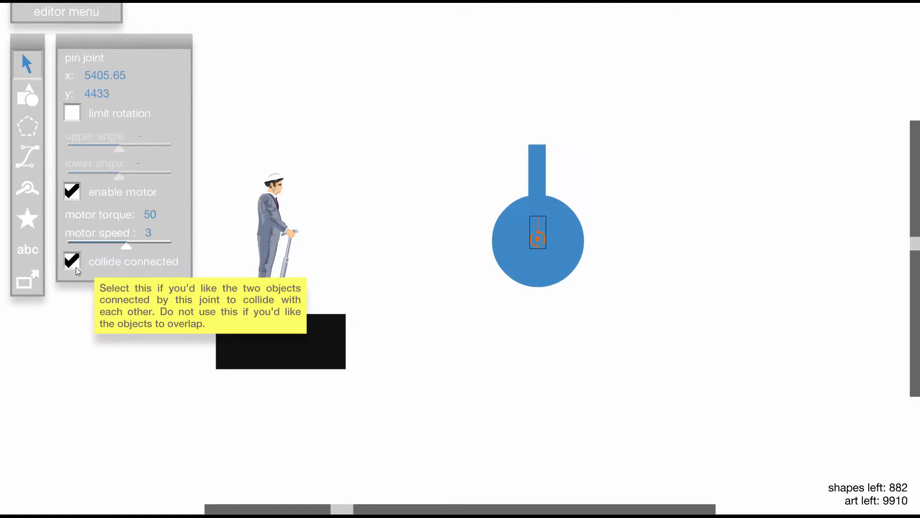
- Paste a 60 by 19 trigger to the right of the wheel and select the wheel group
left_click(542, 200)
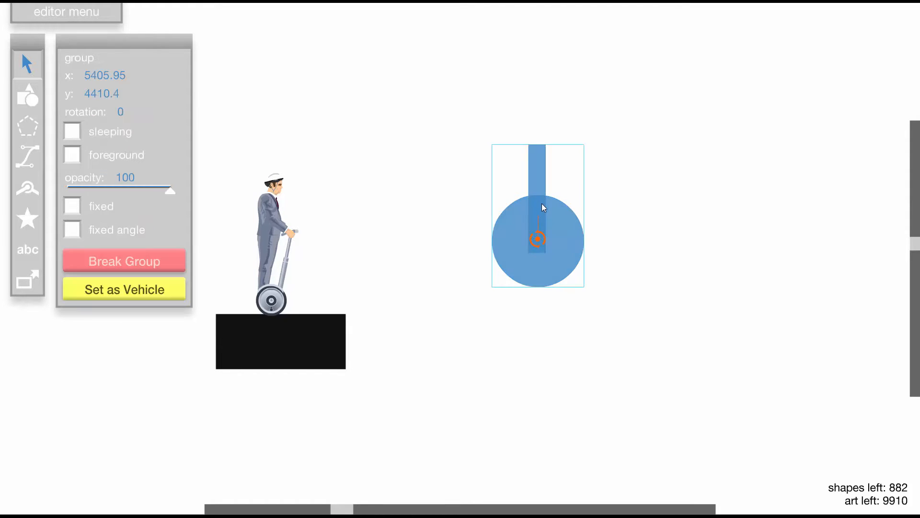
left_click(717, 227)
key("ctrl+v")
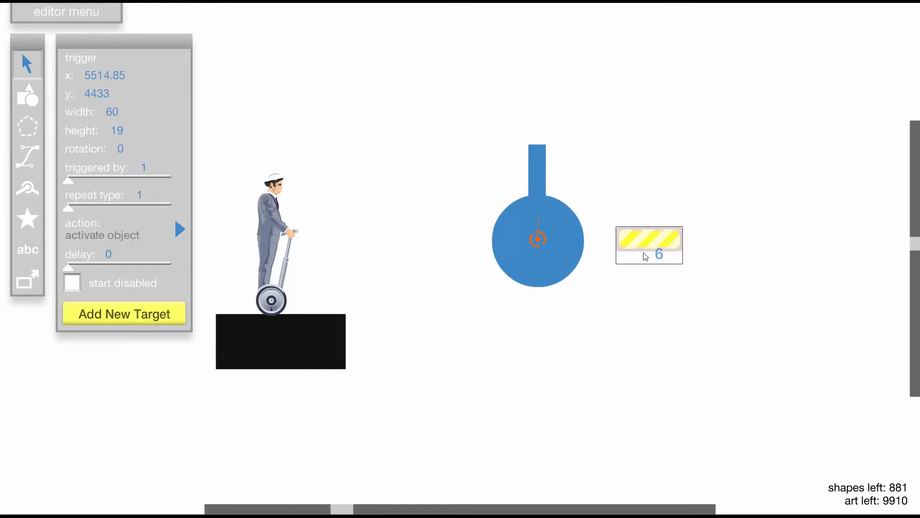
left_click(540, 181)
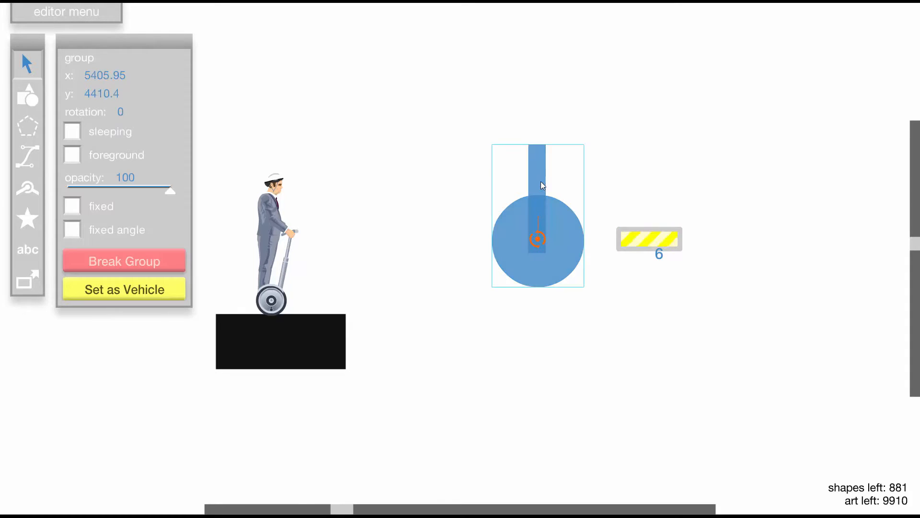
- Delete the 60 by 19 trigger to the right of the wheel
left_click(655, 241)
left_click(541, 235)
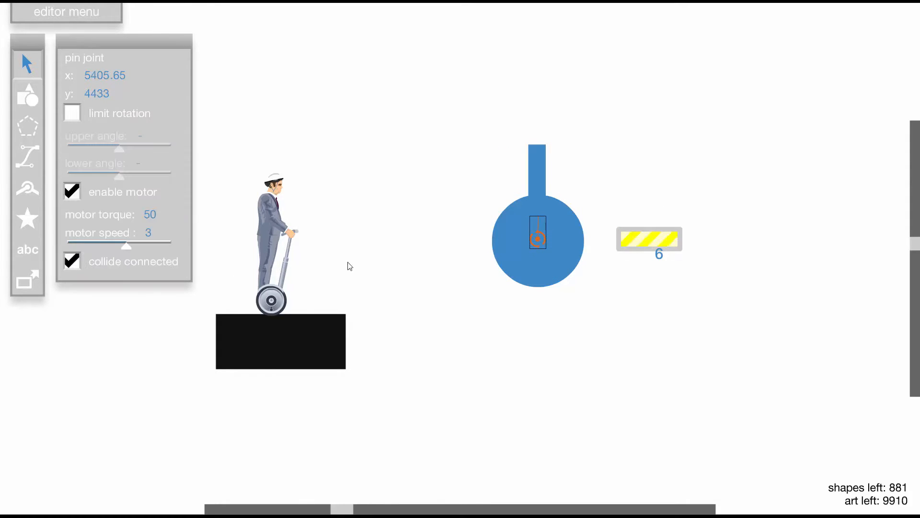
left_click(447, 132)
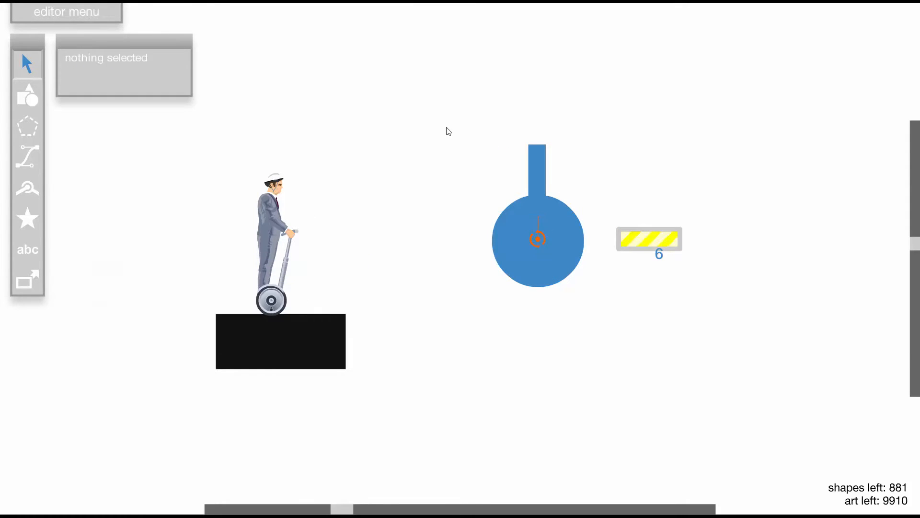
left_click(649, 250)
key("Delete")
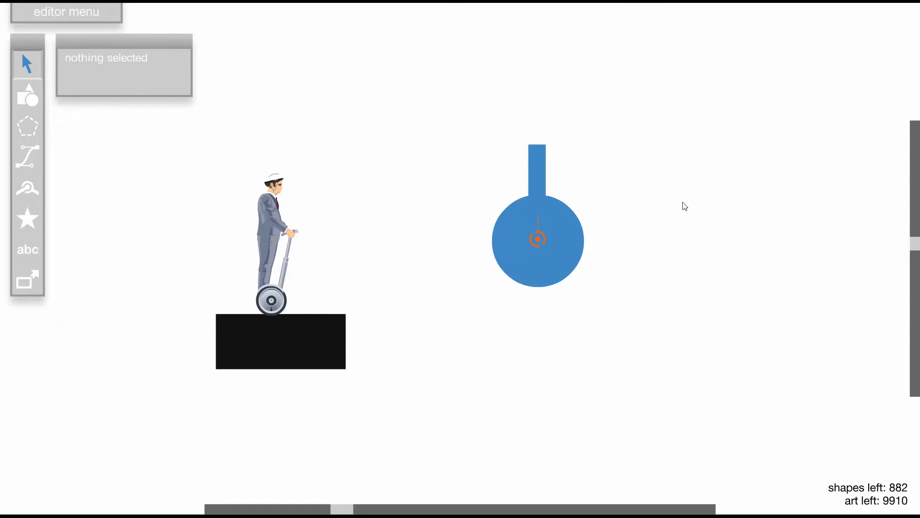
- Test-run the level to watch the wheel spin and inspect the circle's collision setting inside the wheel group
key("t")
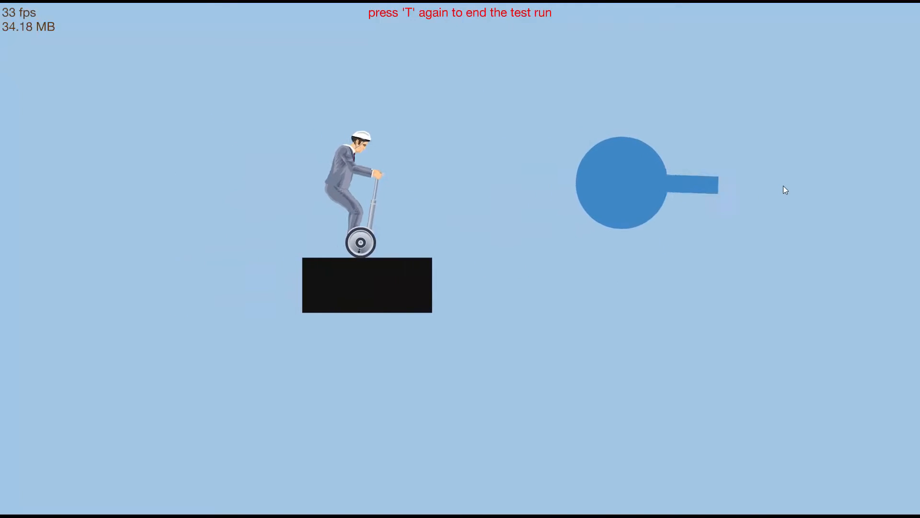
key("t")
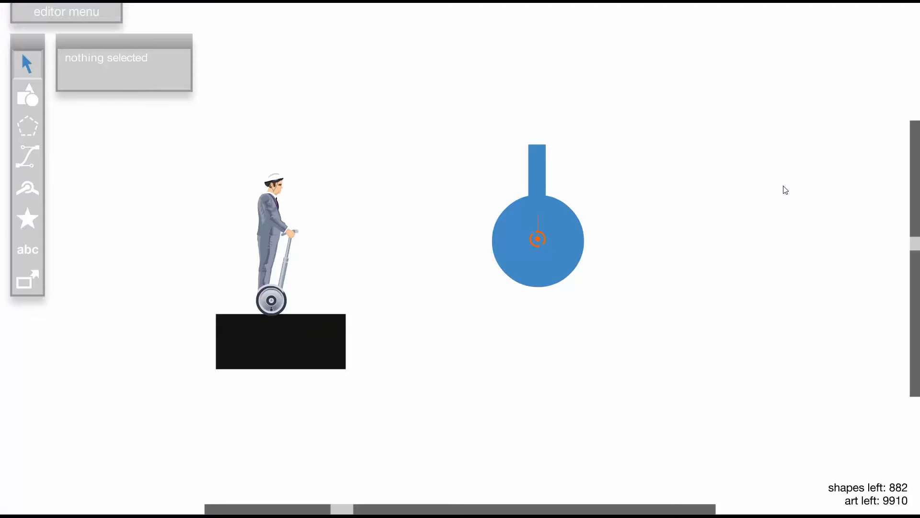
left_click(571, 240)
double_click(571, 240)
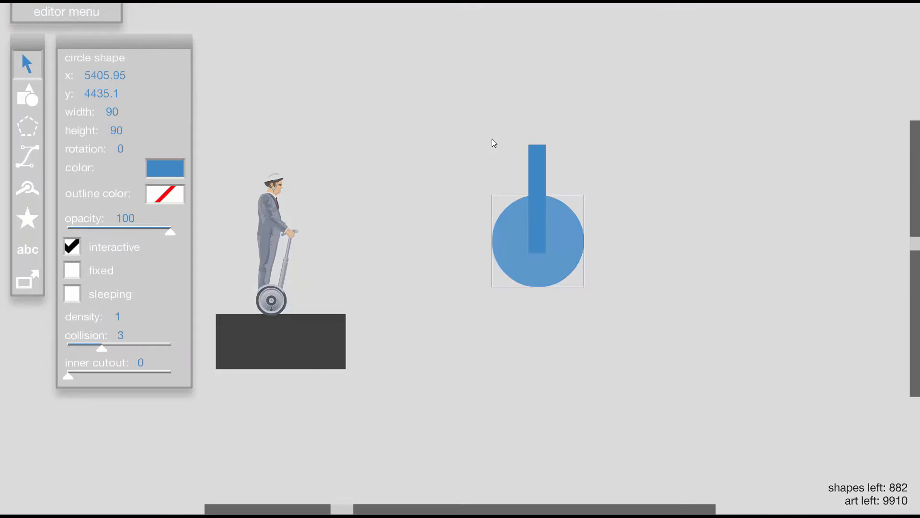
left_click(431, 159)
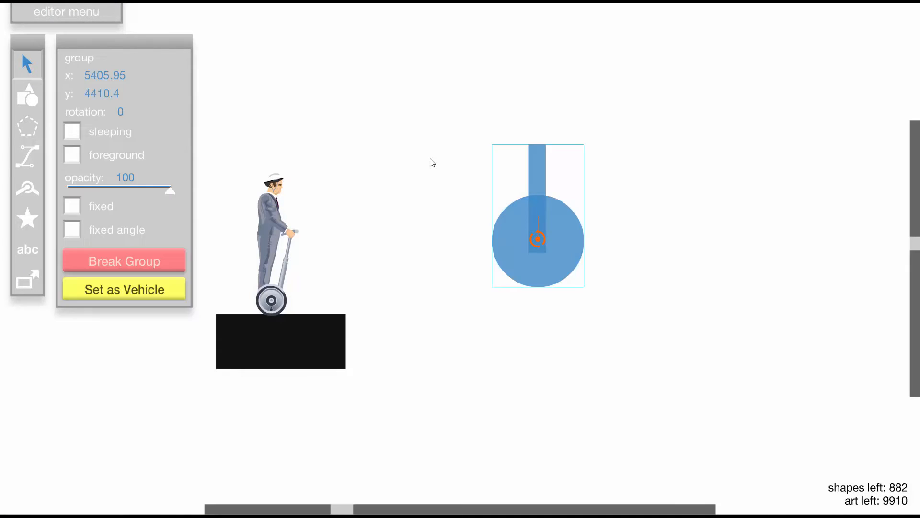
left_click(431, 160)
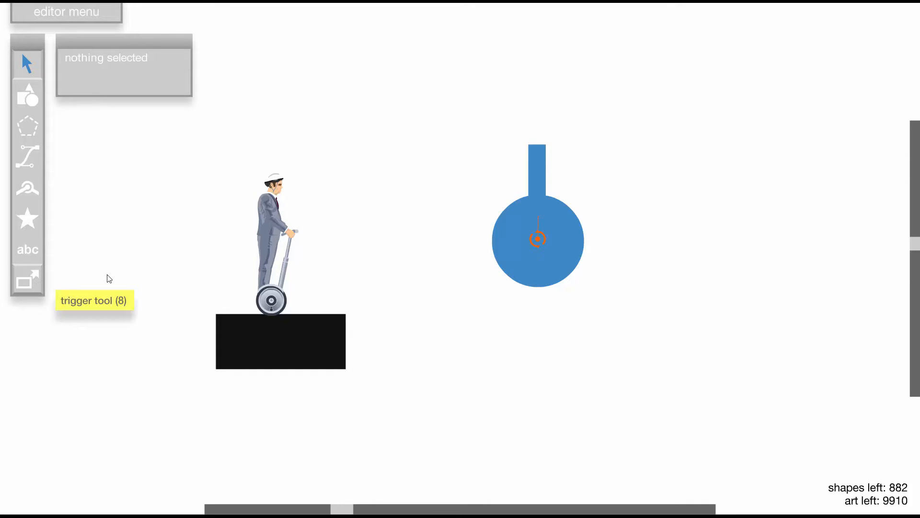
- Place a non-fixed, sleeping 17 by 106 rectangle above the wheel beside its pointer and test-run the level
left_click(28, 96)
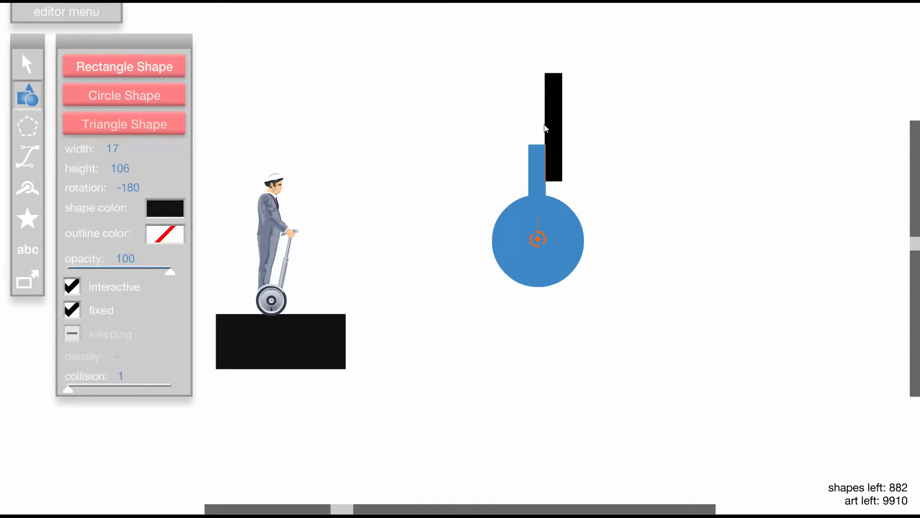
left_click(563, 131)
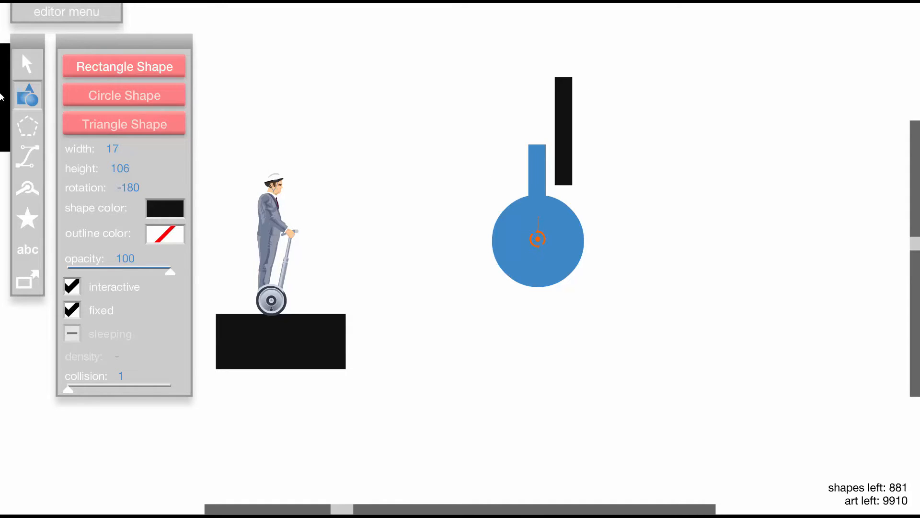
left_click(28, 63)
left_click(566, 136)
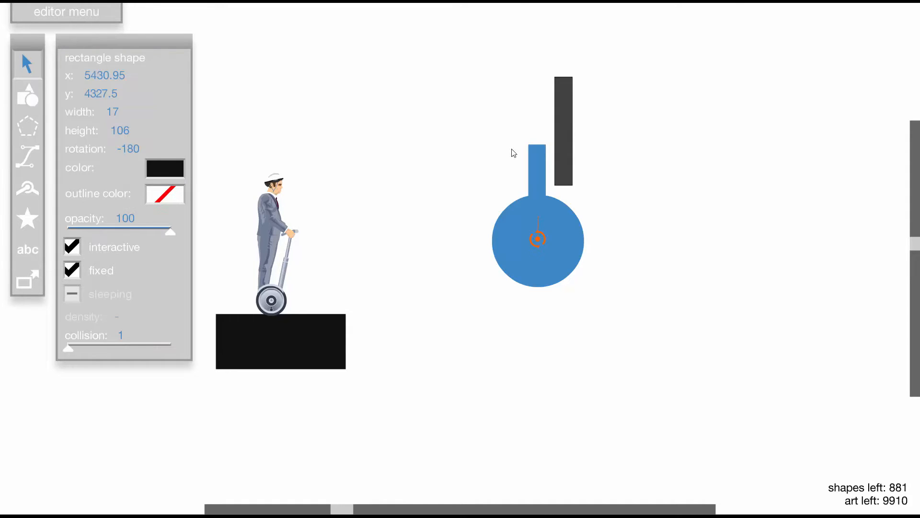
left_click(71, 270)
key("t")
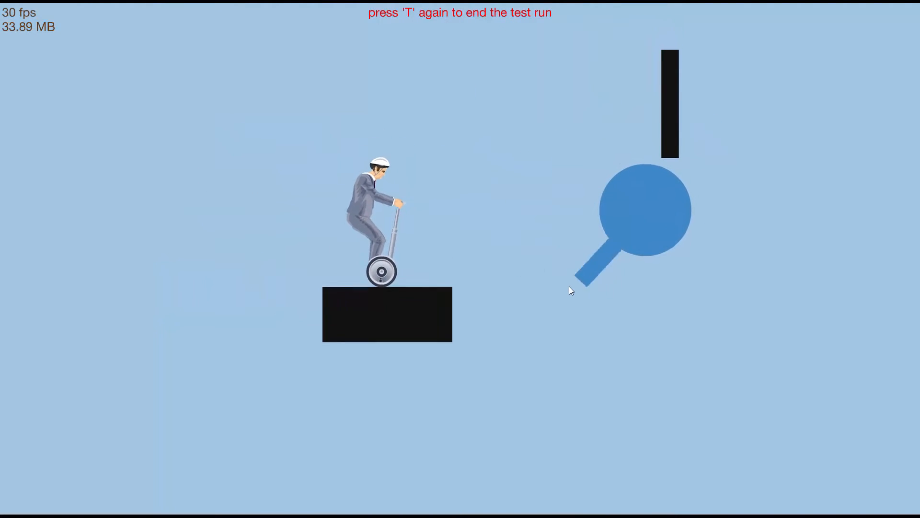
key("t")
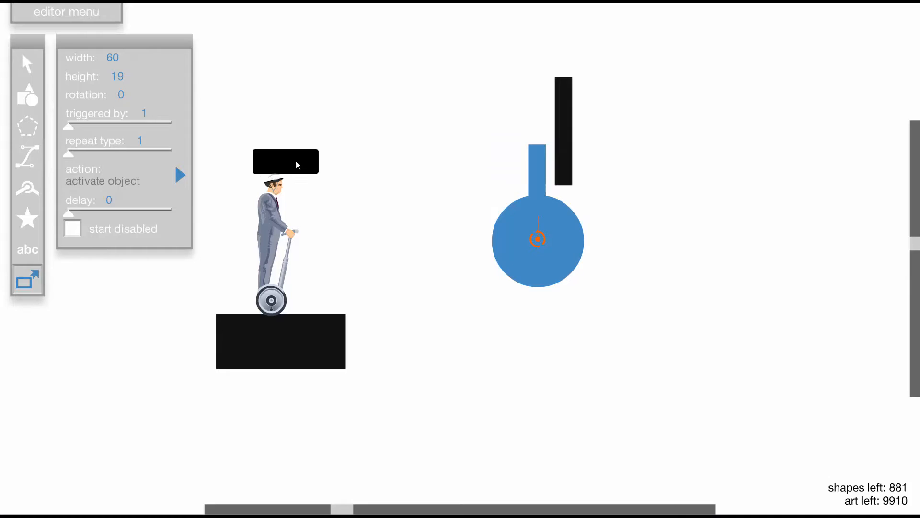
- Place a 60 by 19 trigger above the character, target the wheel group and set its action to change collision with new collision 1
left_click_drag(295, 160, 280, 143)
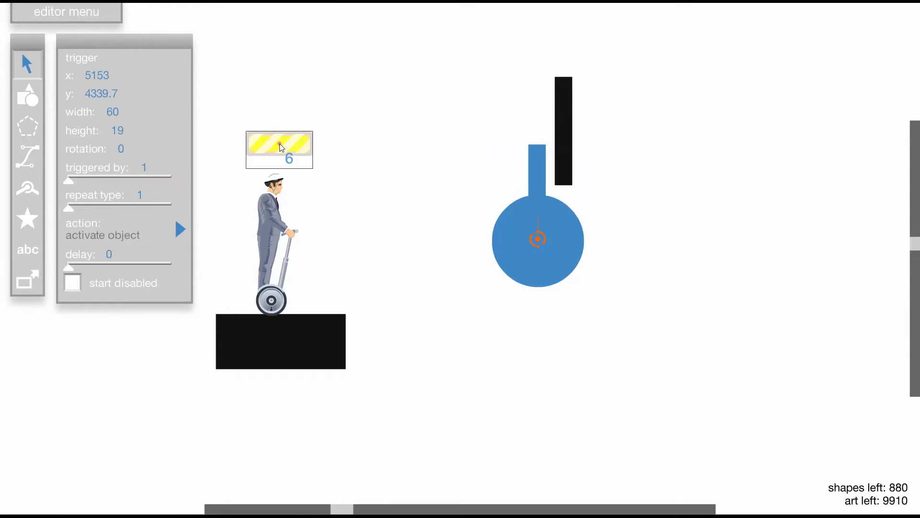
left_click(550, 234)
left_click(554, 232)
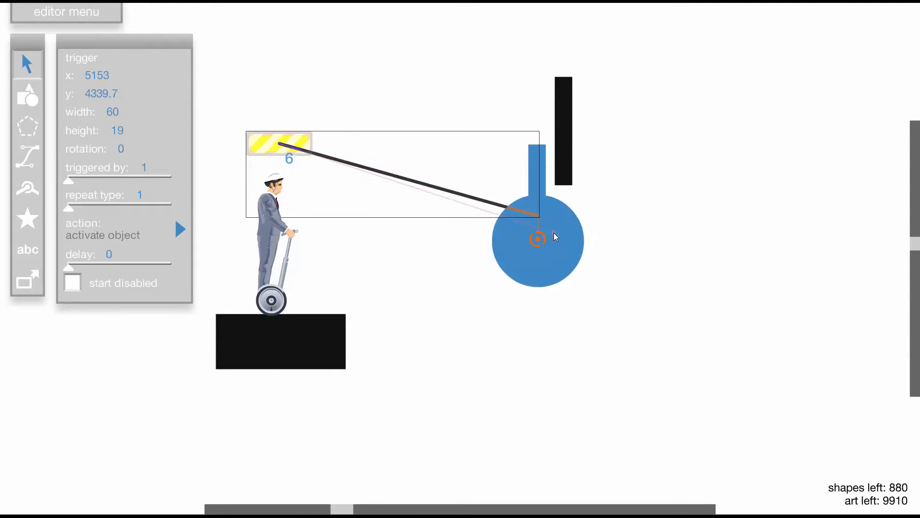
left_click(504, 248)
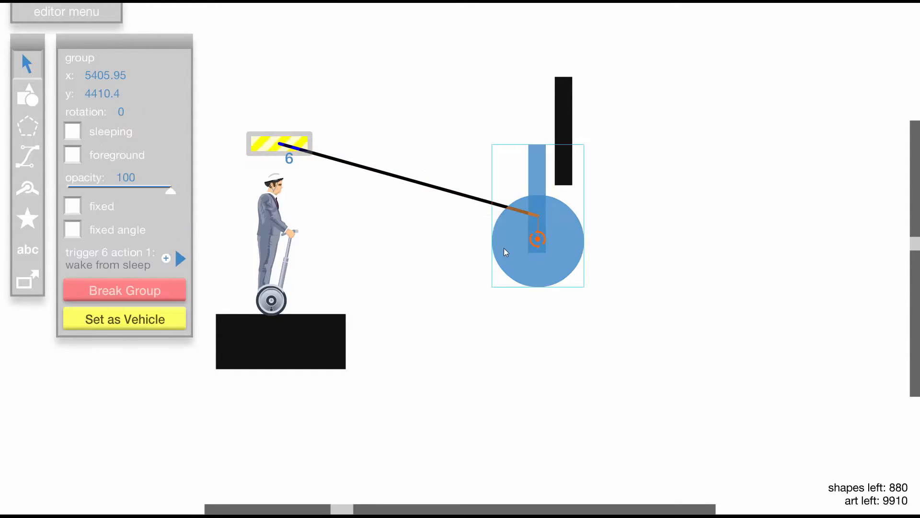
left_click(181, 259)
left_click(246, 342)
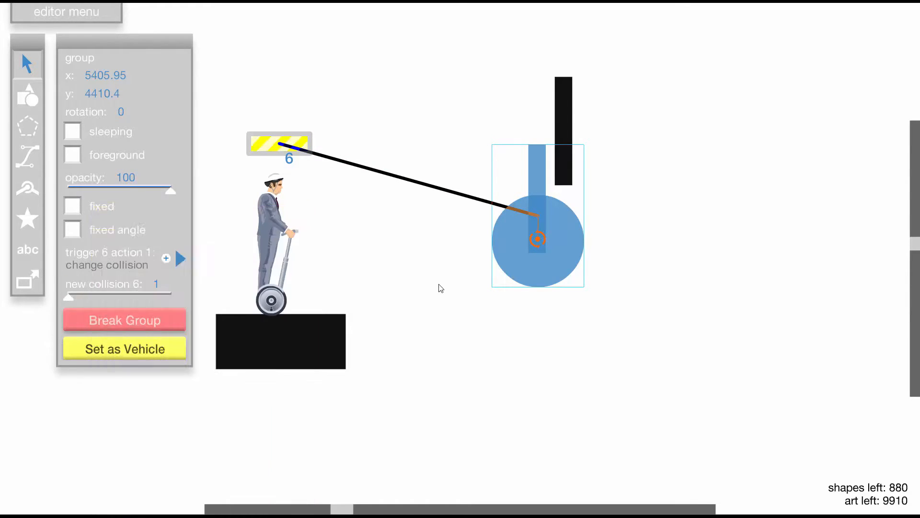
- Test-run the level to check how the wheel interacts with the rectangle after its collision is changed
left_click(442, 286)
key("t")
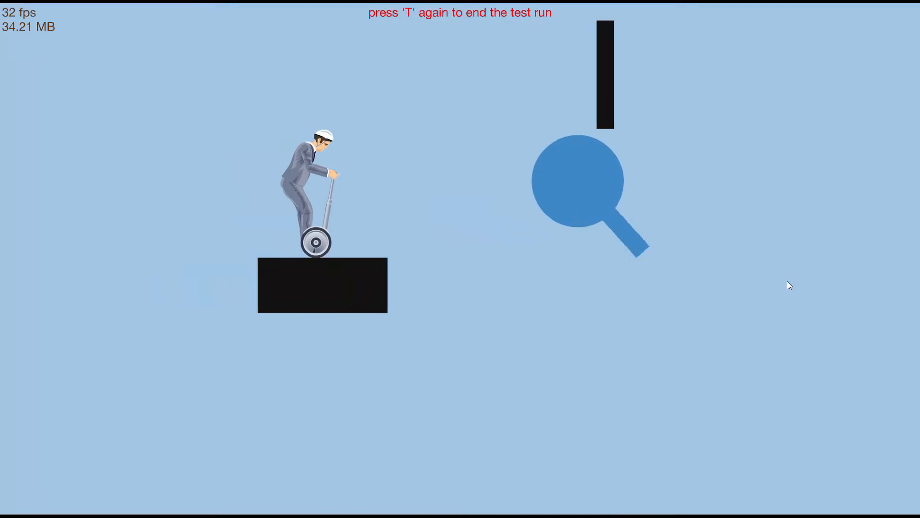
key("space")
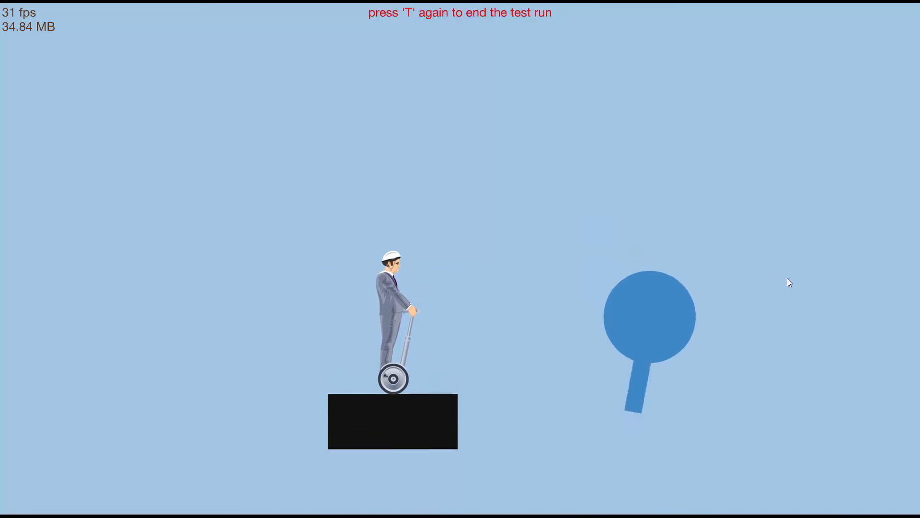
key("t")
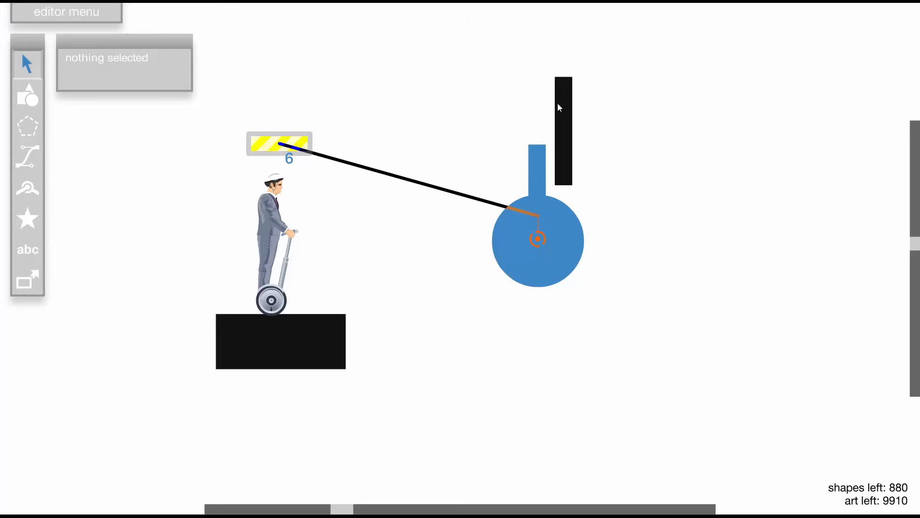
- Delete the black rectangle above the wheel
left_click(563, 125)
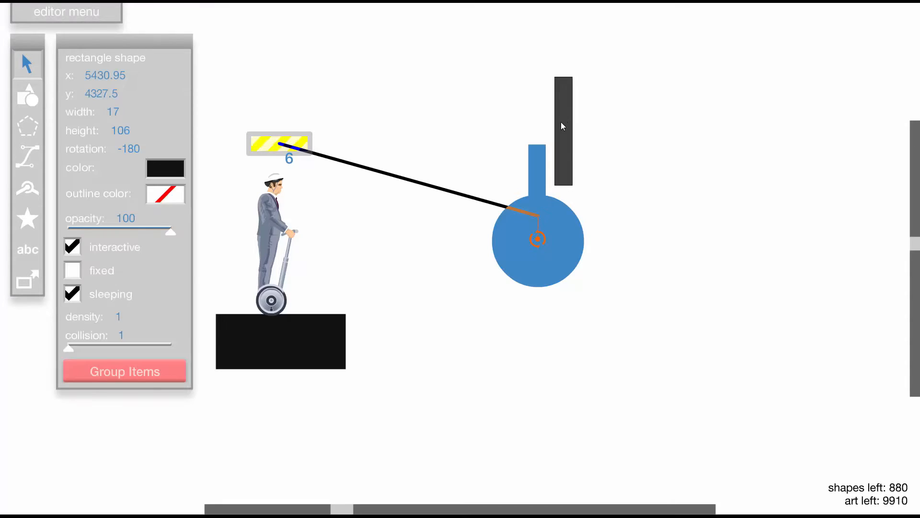
key("Delete")
- Place a 30 by 19 trigger to the right of the wheel and set triggered by to 3, any non-fixed shape
left_click(29, 279)
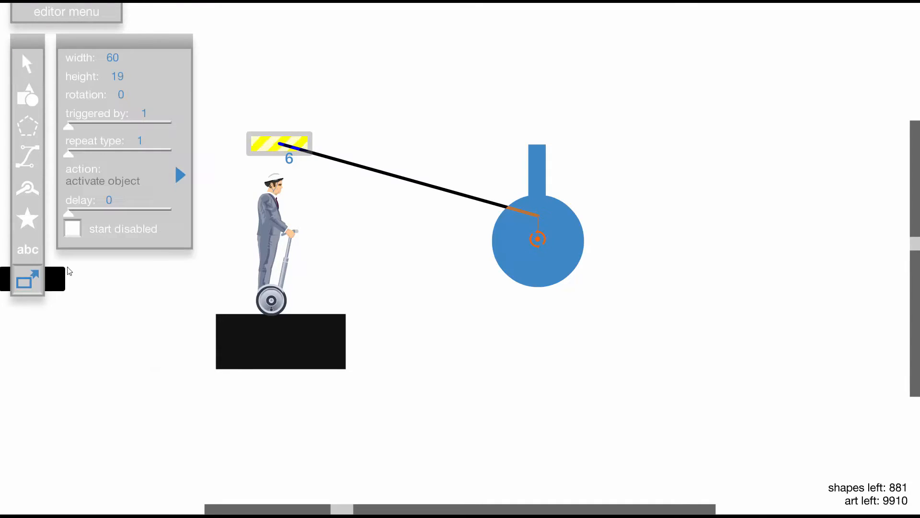
left_click(323, 160)
key("shift+a")
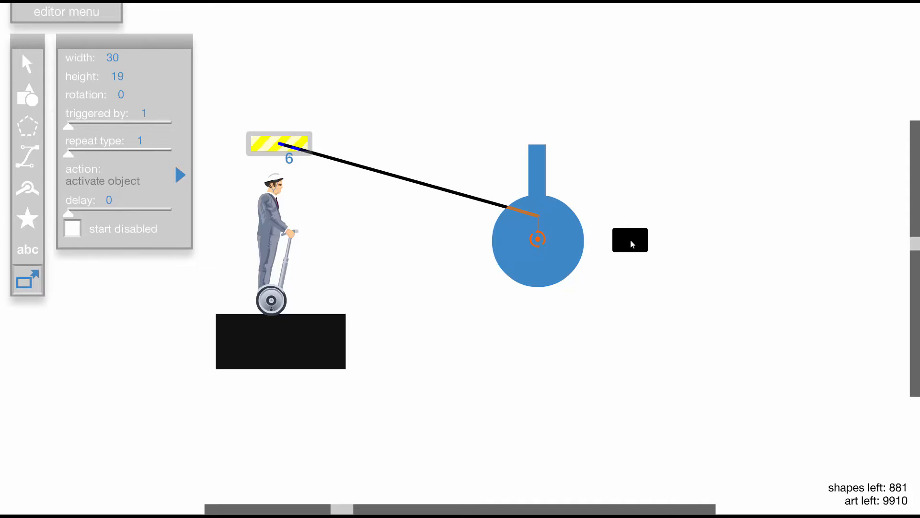
left_click(631, 240)
left_click(645, 193)
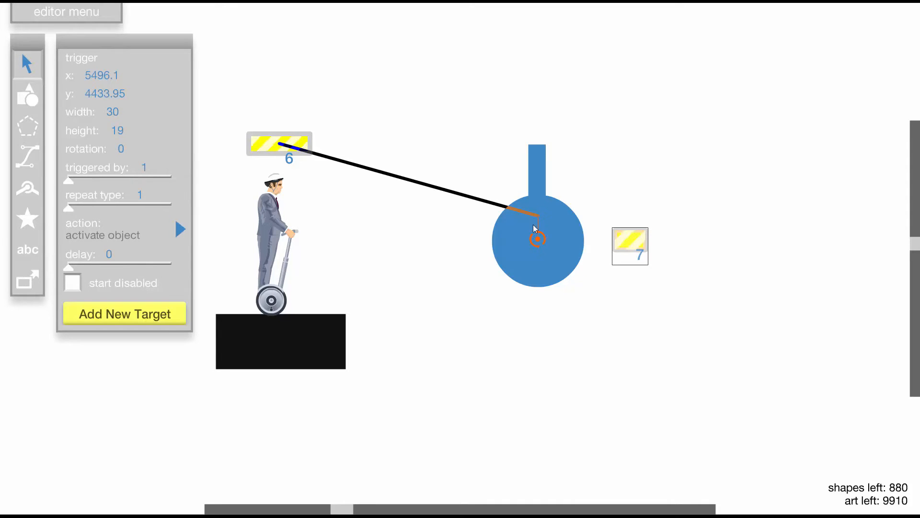
mouse_move(75, 182)
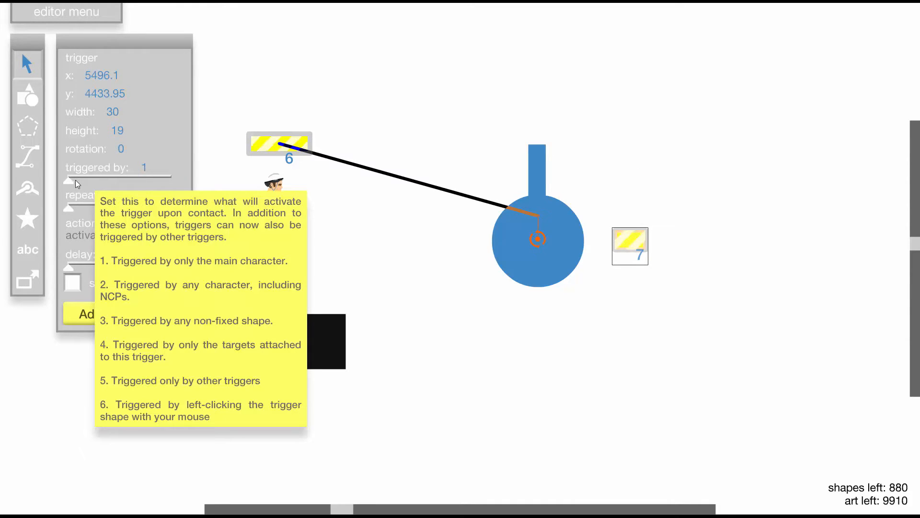
left_click_drag(76, 180, 100, 179)
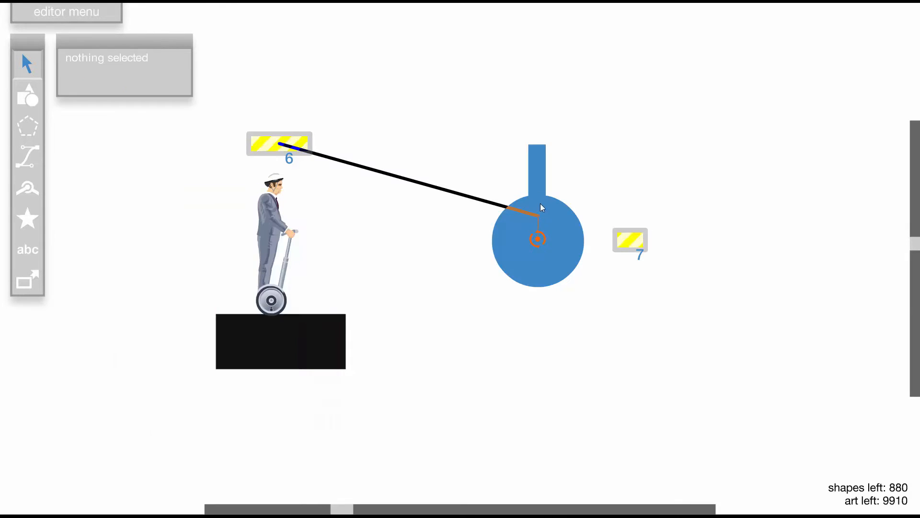
left_click(569, 236)
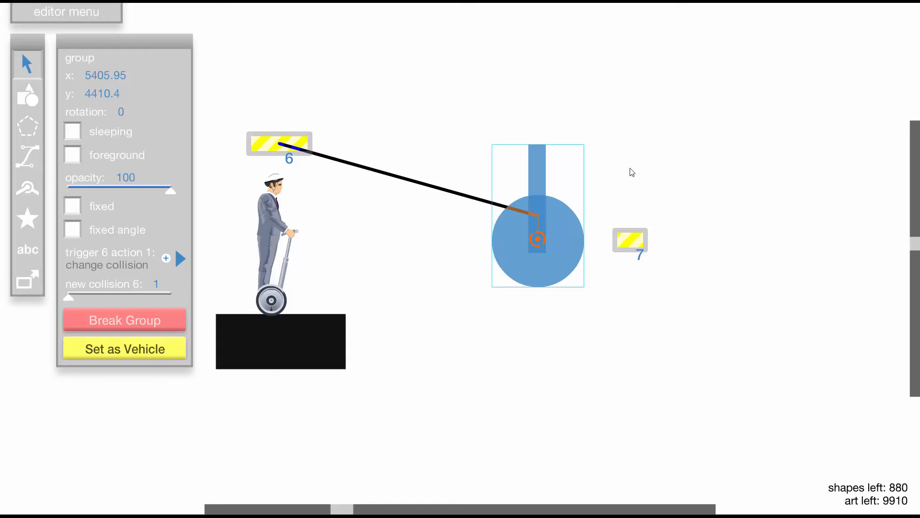
- Move the trigger beside the wheel slightly farther right and enlarge it to 40 by 39
left_click_drag(638, 237, 646, 236)
key("shift+w")
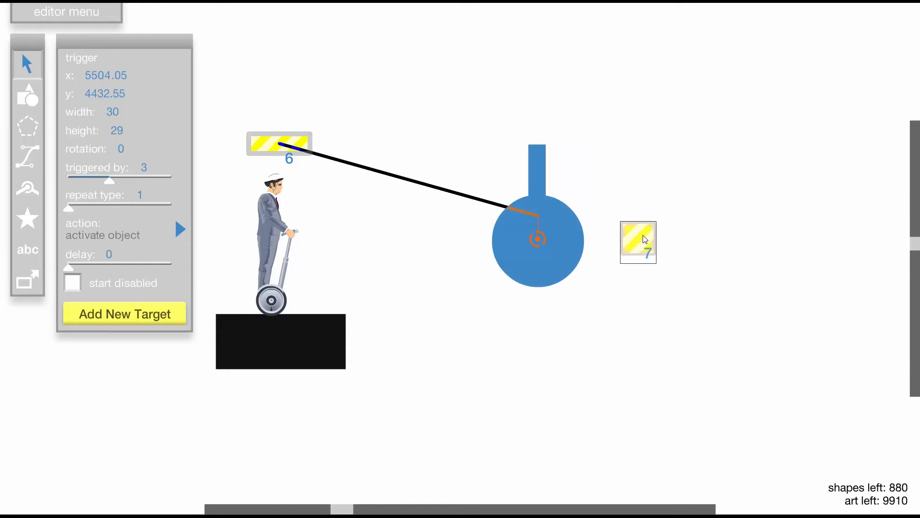
key("shift+w")
key("shift+d")
left_click(658, 183)
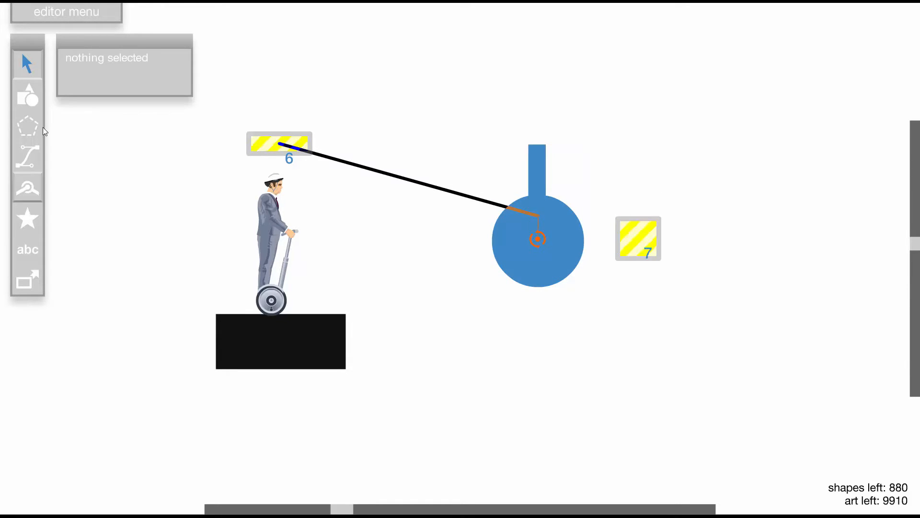
- Place a 40 by 40 blue circle to the right of the trigger beside the wheel and turn off fixed
left_click(29, 95)
left_click(142, 95)
key("shift+s")
key("shift+s")
key("shift+s")
key("shift+s")
key("shift+s")
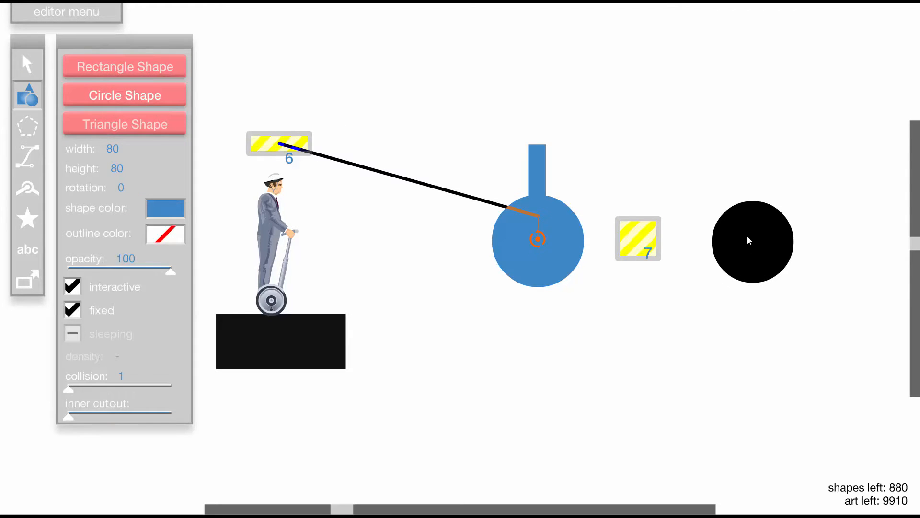
left_click(740, 236)
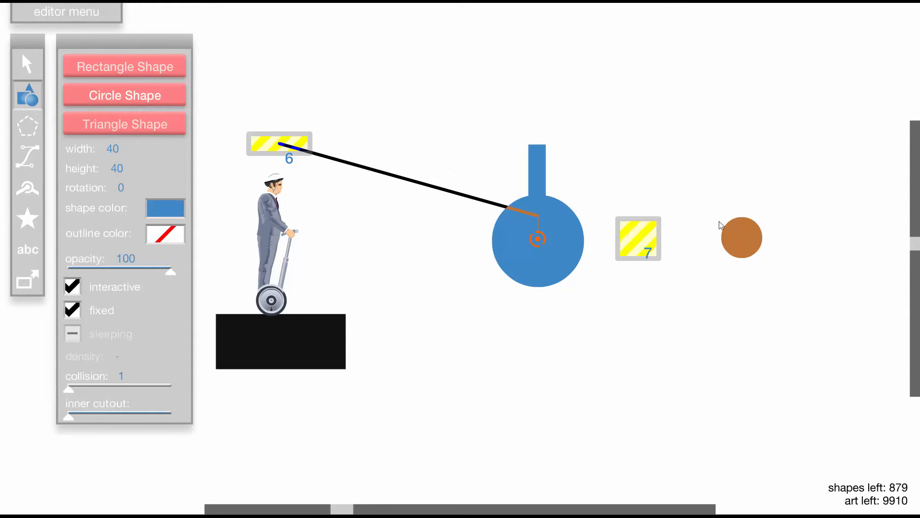
key("1")
left_click(739, 239)
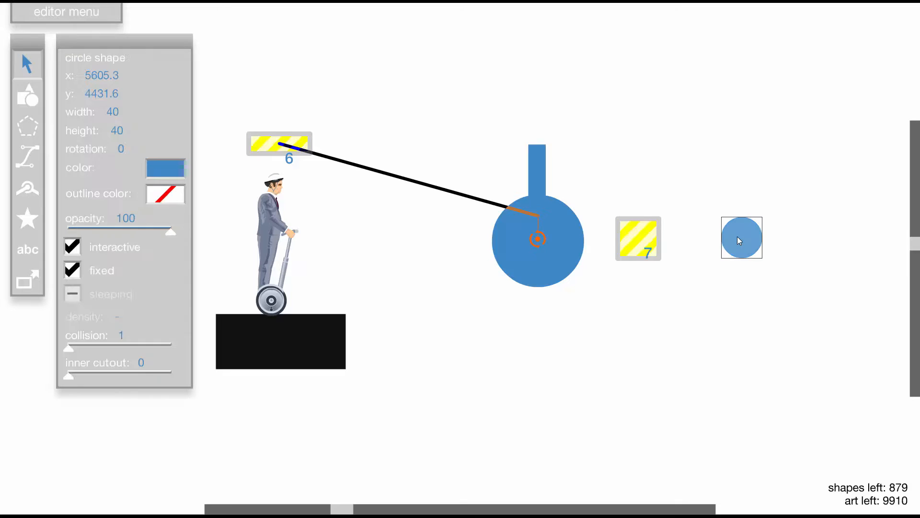
left_click(108, 273)
- Make the small circle a target of trigger 7 and set the circle to sleeping
left_click(656, 239)
left_click(117, 314)
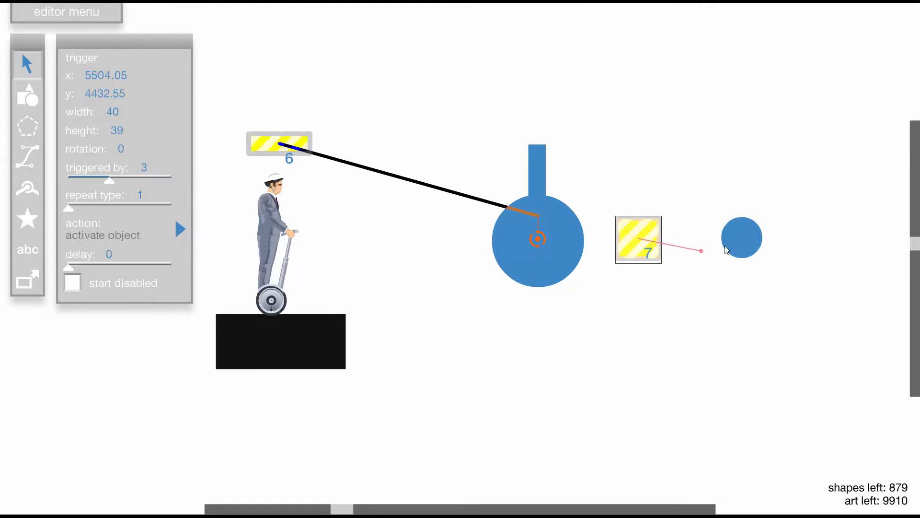
left_click(727, 249)
left_click(752, 237)
left_click(73, 294)
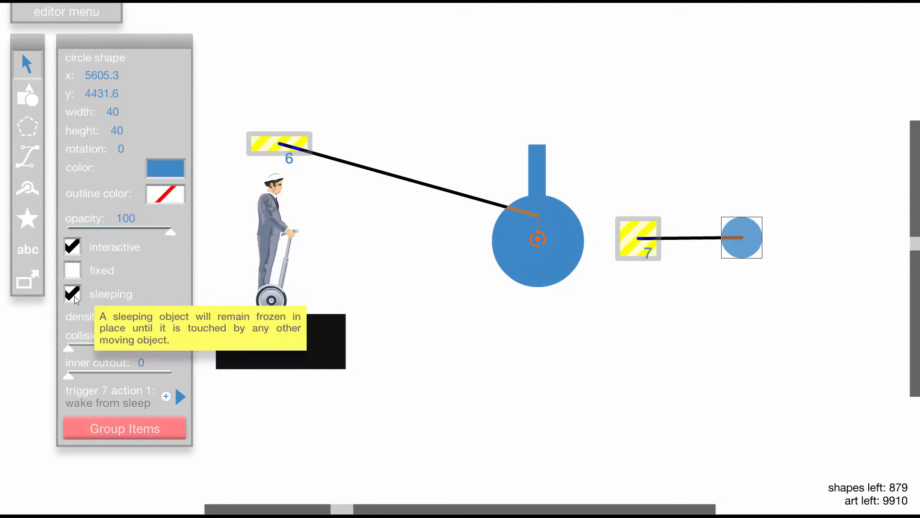
- Test run the level to try the pointer wheel with trigger 7 and the small circle
key("t")
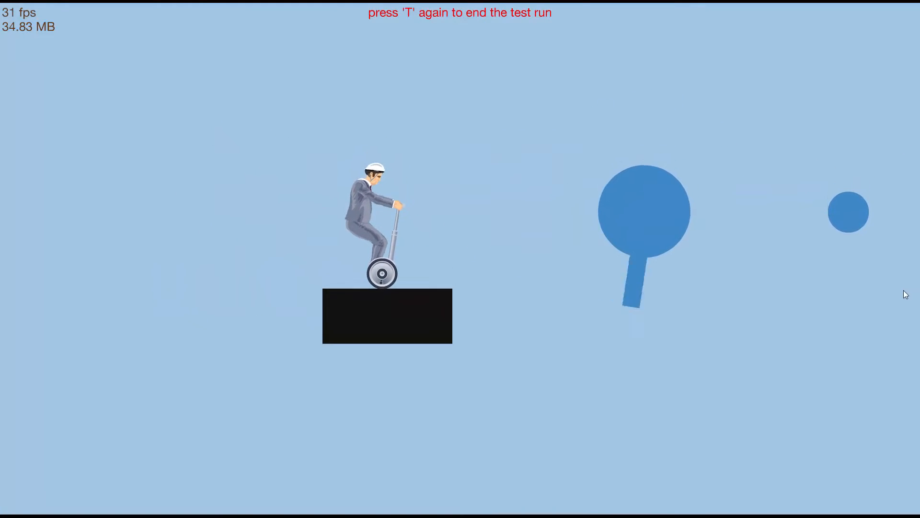
key("space")
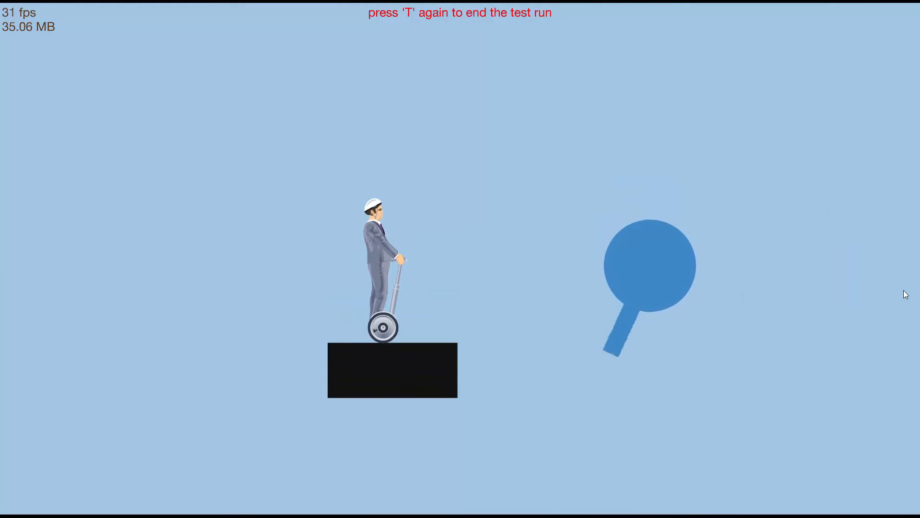
key("t")
- Raise the motor speed of the wheel's pin joint to 20 and test run the level
left_click(537, 239)
left_click_drag(128, 242, 222, 240)
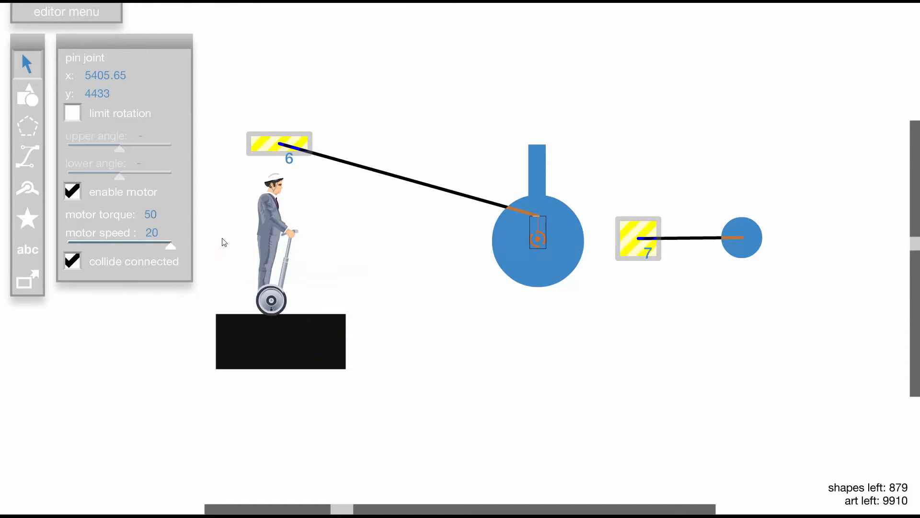
key("t")
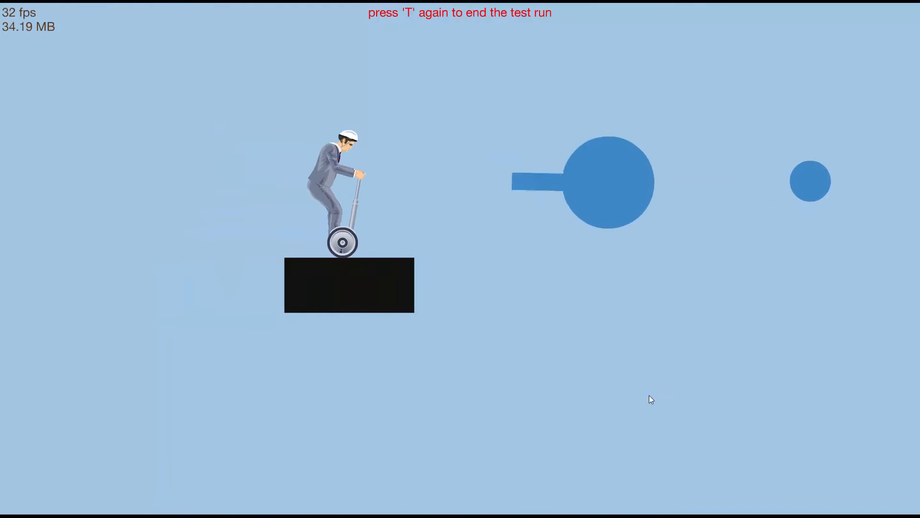
key("space")
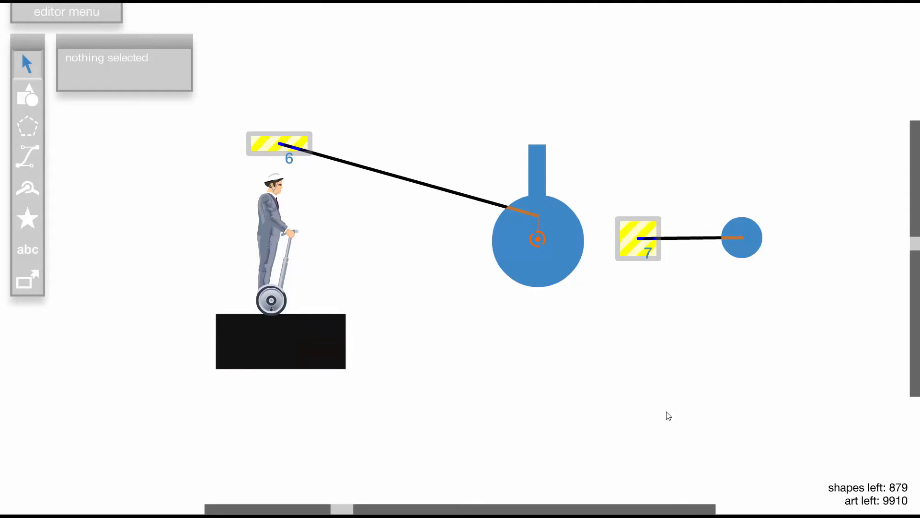
key("t")
- Try the wheel group with its opacity lowered to the minimum in a test run
left_click(557, 219)
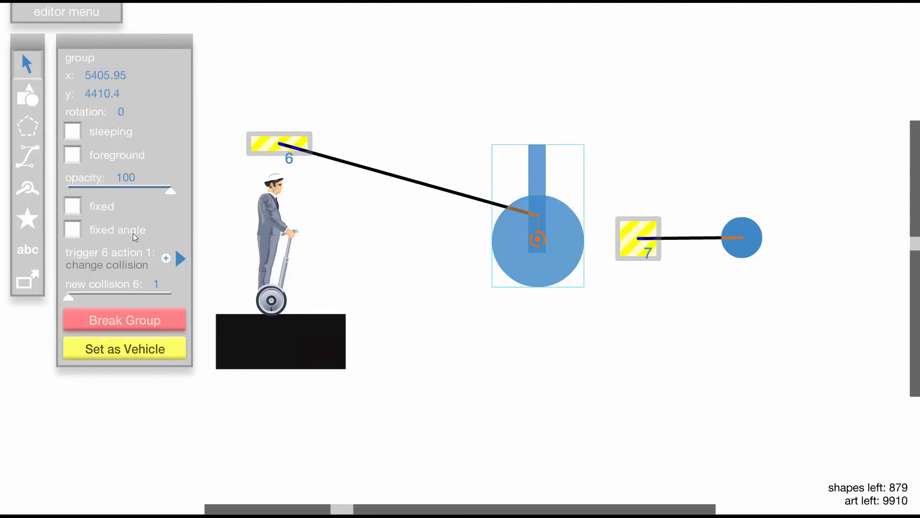
left_click_drag(169, 191, 69, 190)
key("t")
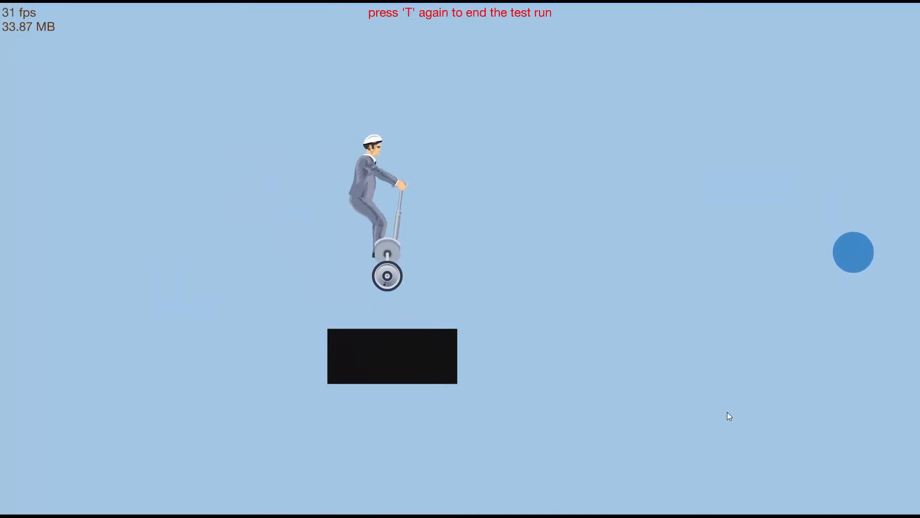
key("t")
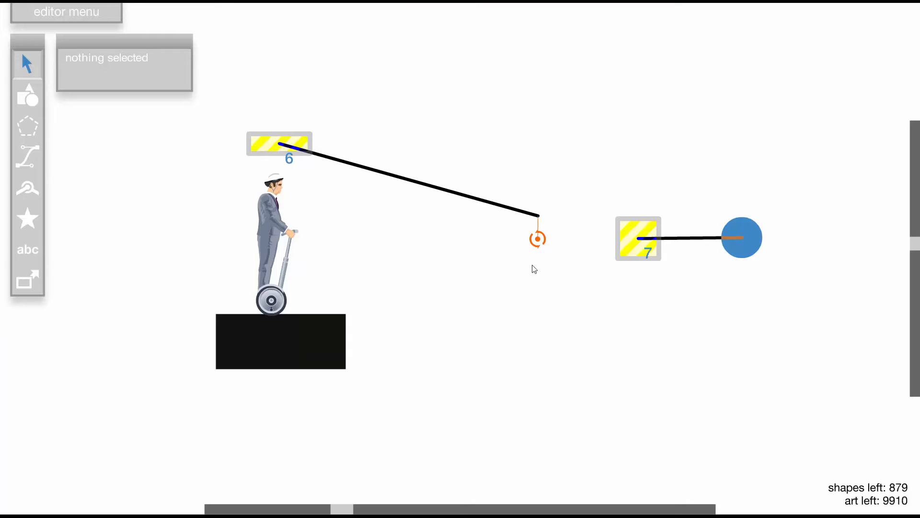
- Duplicate trigger 7, place the copy on the opposite side of the wheel and remove its target
left_click(653, 235)
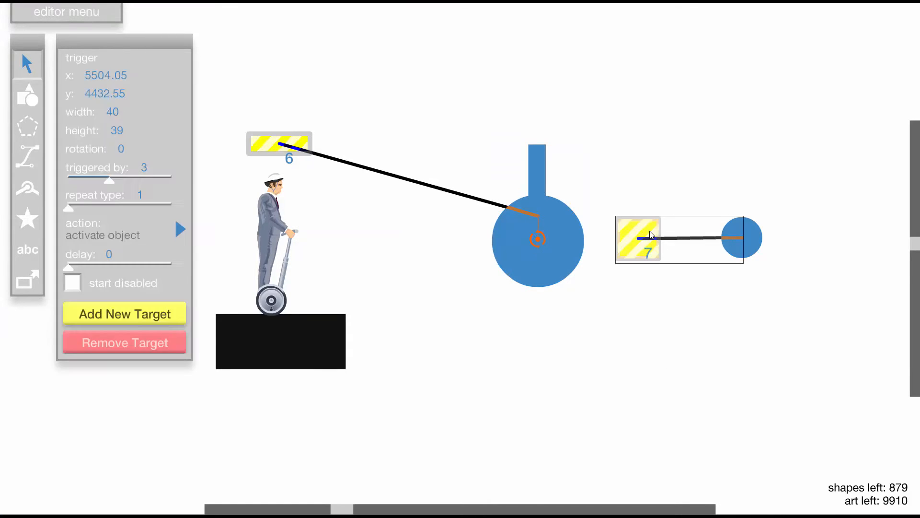
key("ctrl+c")
key("ctrl+v")
left_click_drag(431, 253, 441, 232)
left_click(138, 343)
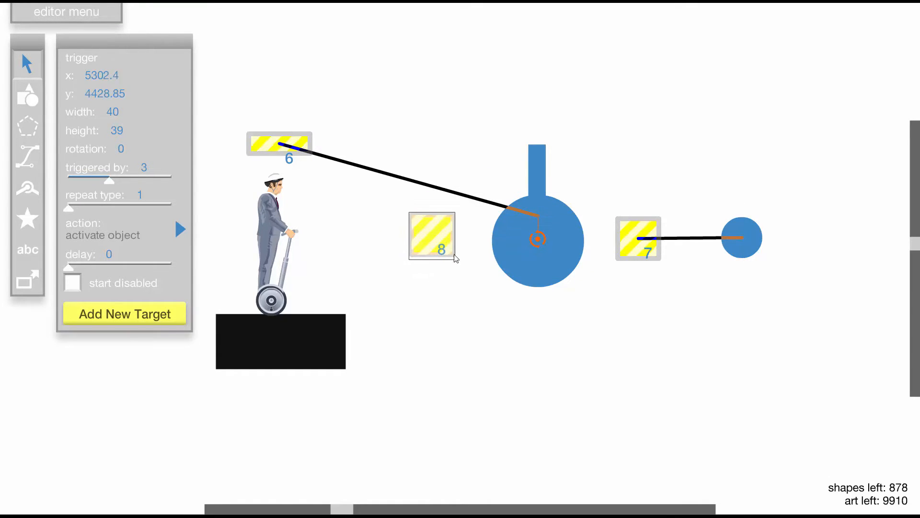
left_click(392, 316)
- Place a 40 by 40 green circle to the right of the small blue circle
left_click(27, 96)
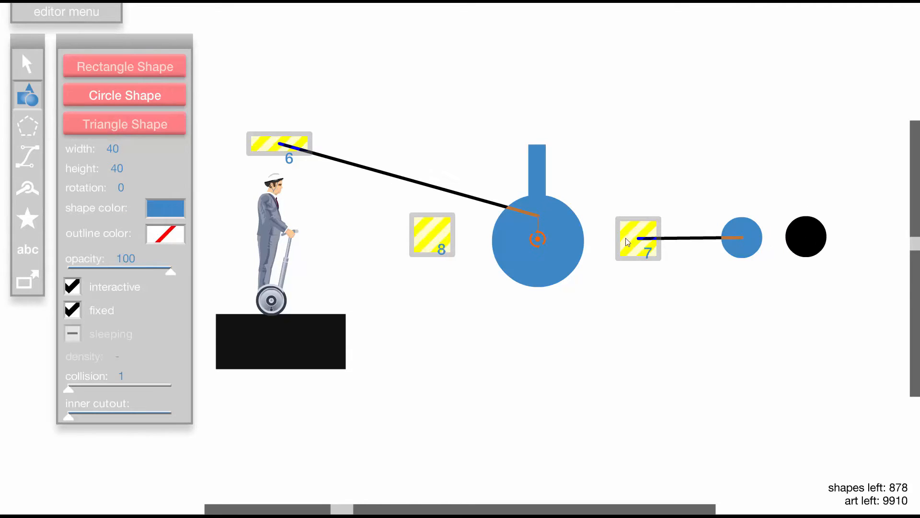
left_click(179, 210)
left_click(372, 238)
left_click(381, 237)
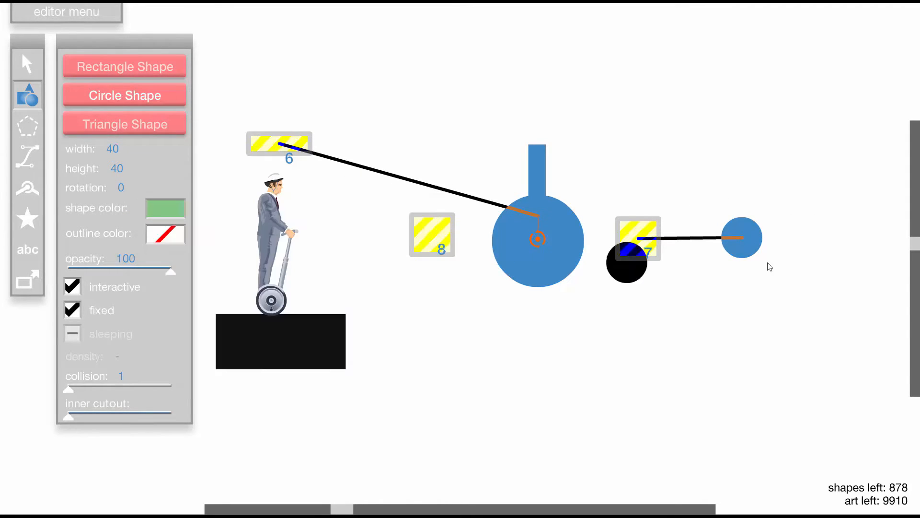
left_click(797, 237)
left_click(14, 75)
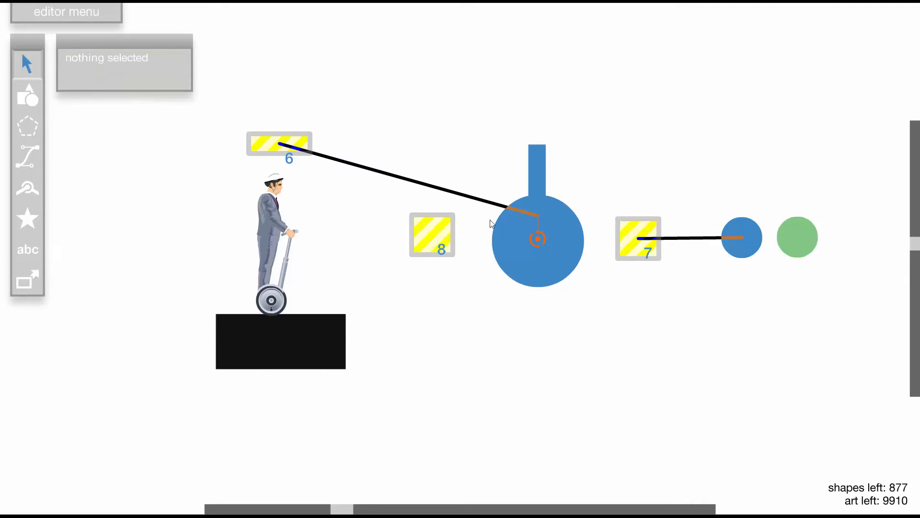
- Make the green circle the target of trigger 8, turn off fixed and set the circle to sleeping
left_click(416, 227)
left_click(87, 315)
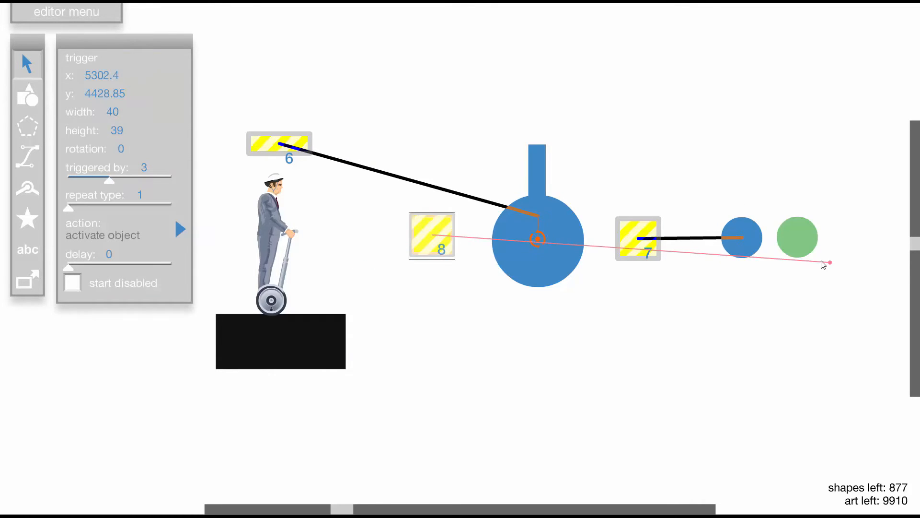
left_click(802, 242)
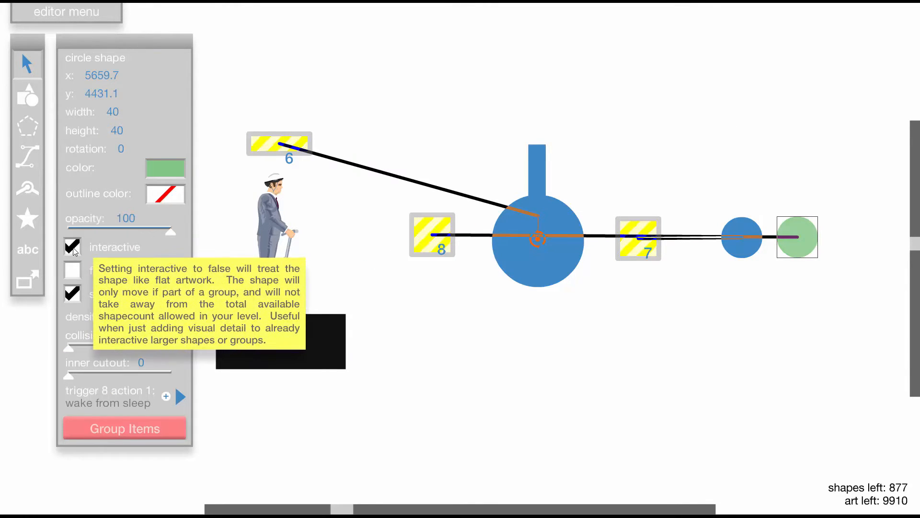
left_click(856, 153)
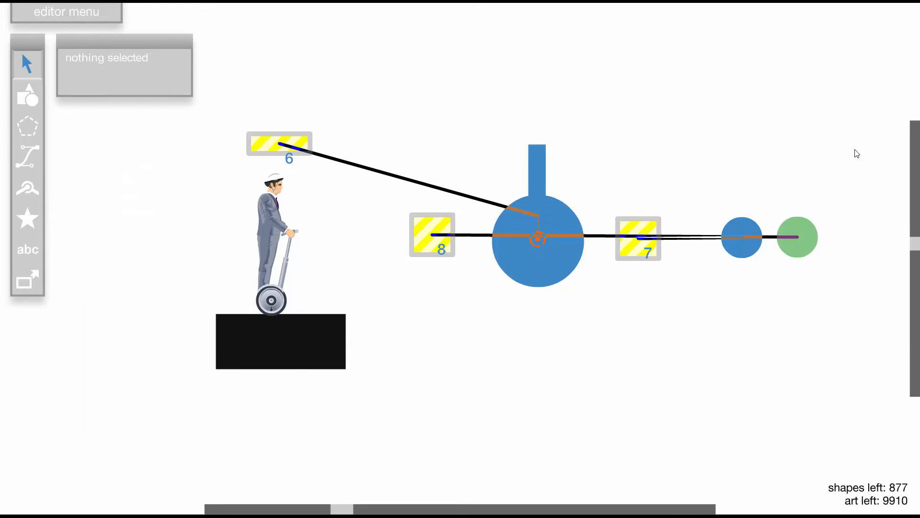
- Test run the level several times to check which circle the stopped pointer releases
key("t")
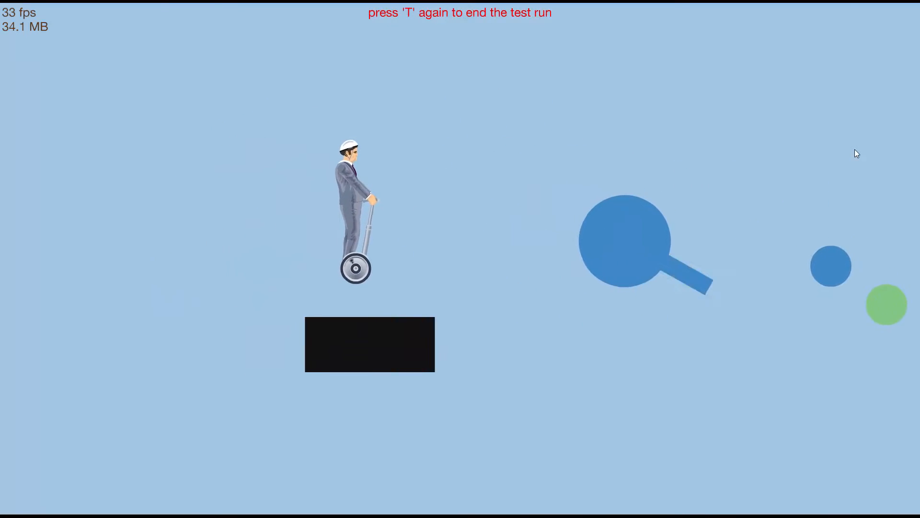
key("t")
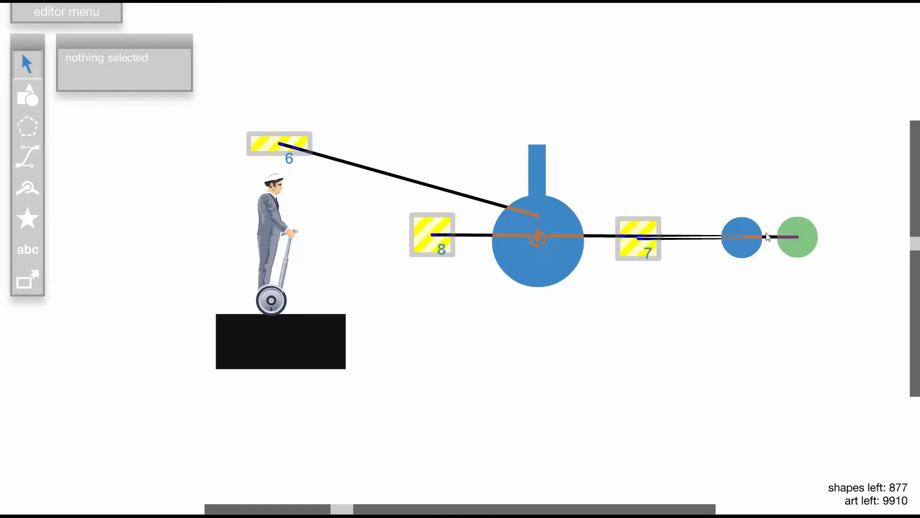
left_click(638, 230)
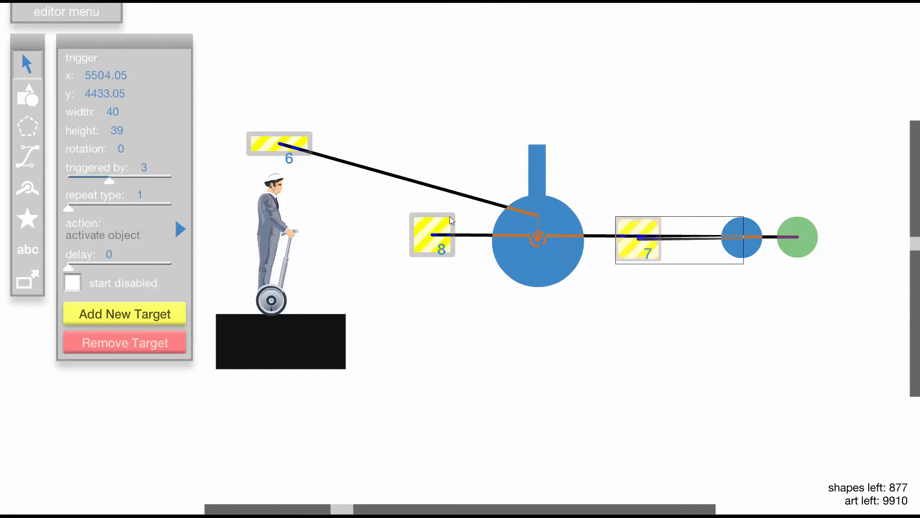
key("t")
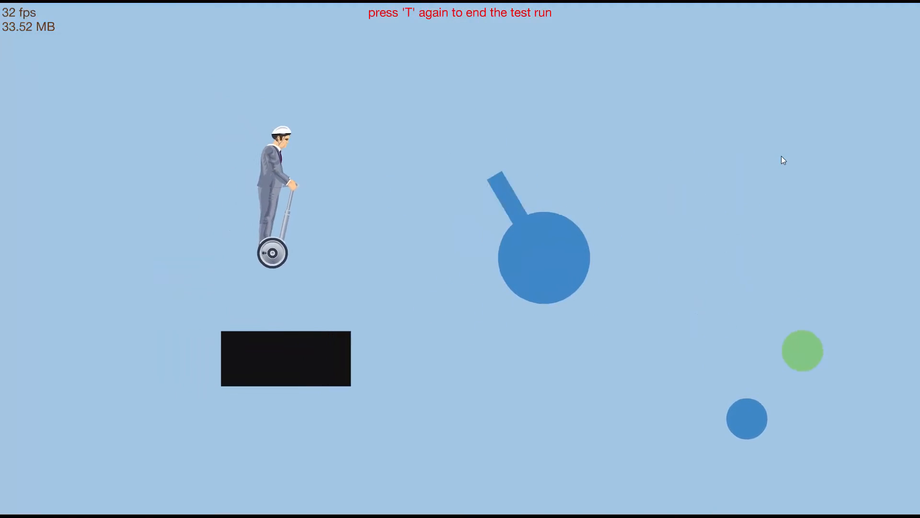
key("t")
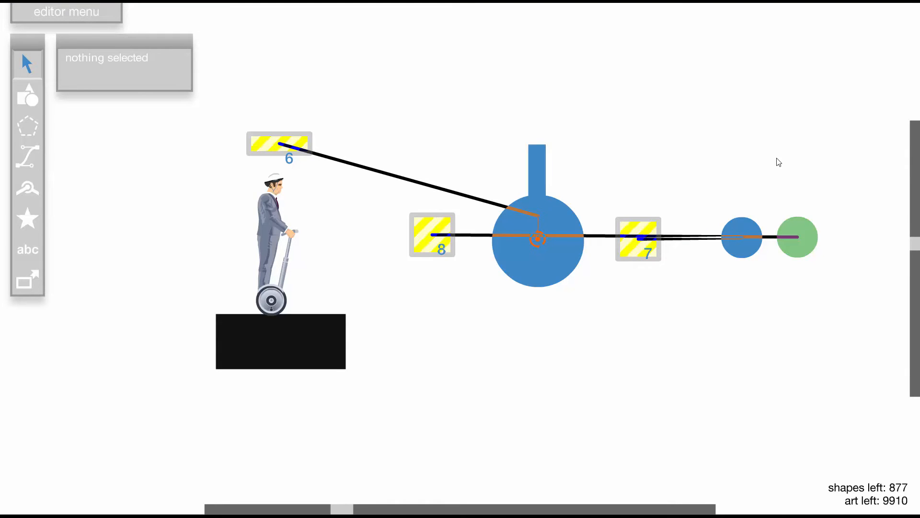
key("t")
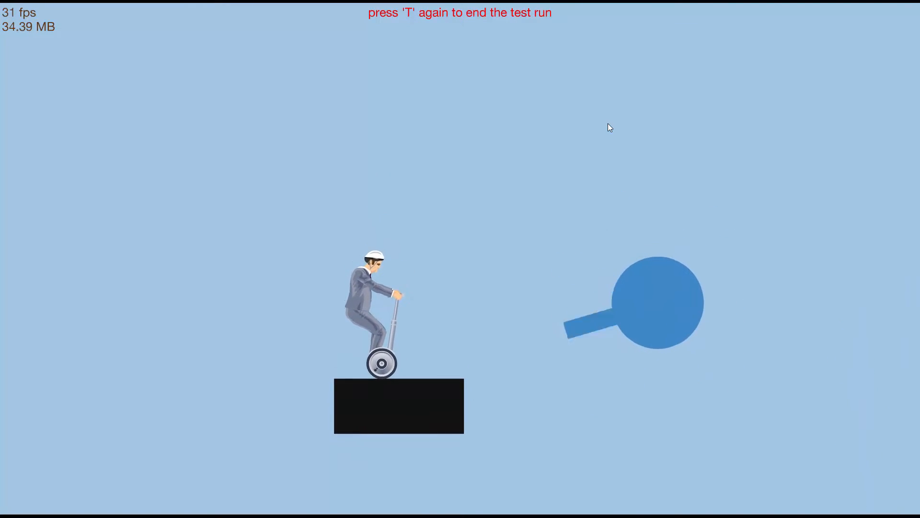
key("t")
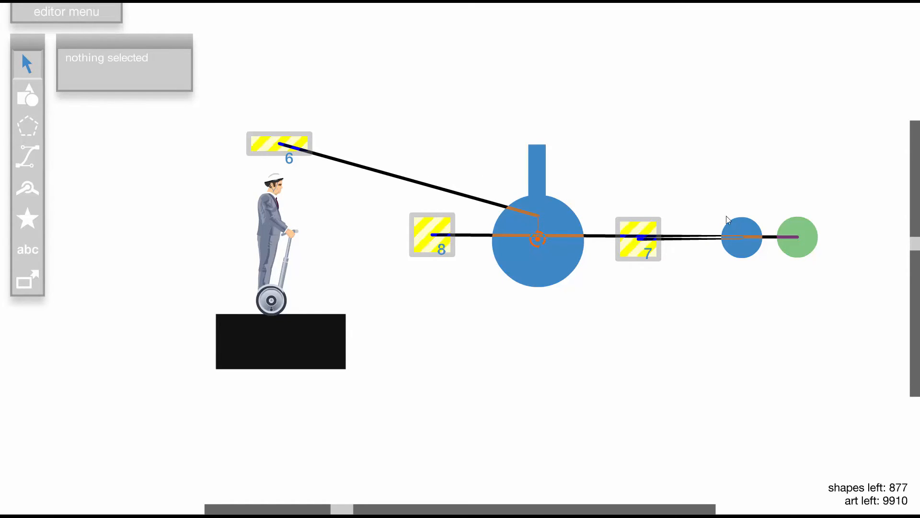
- Move the small blue circle below the line from trigger 8 to the green circle, to about x 5614, y 4468
left_click_drag(743, 228, 737, 297)
left_click(581, 323)
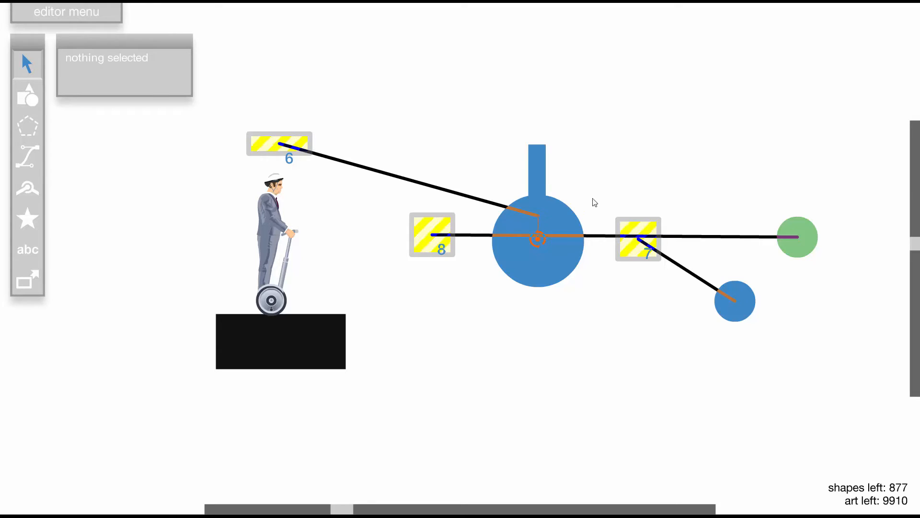
left_click(636, 232)
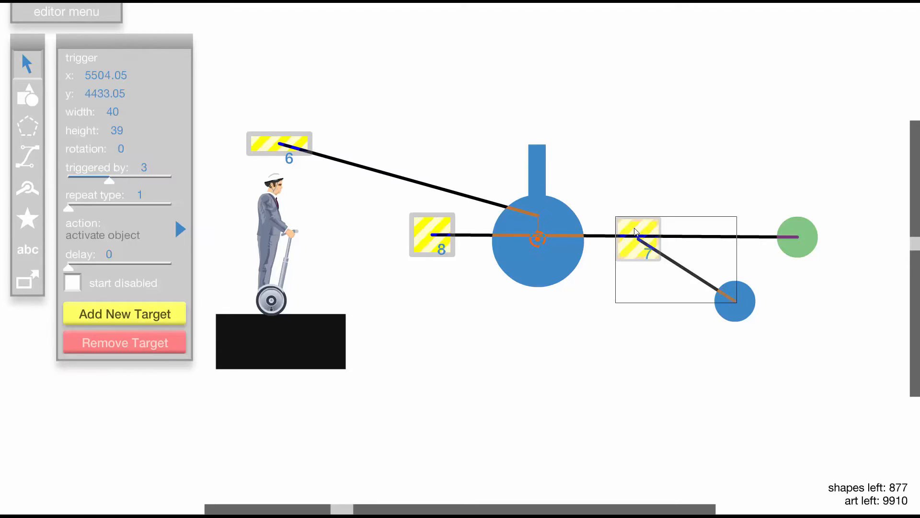
left_click(435, 224)
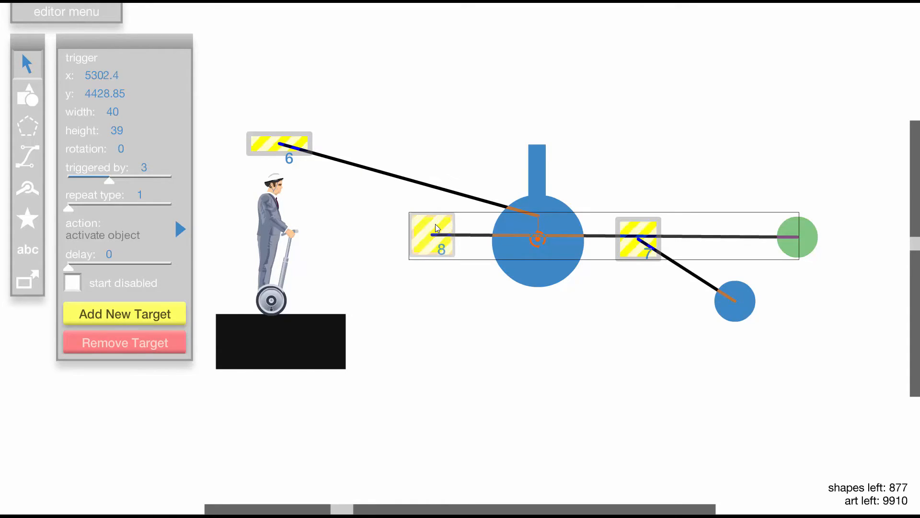
left_click(275, 176)
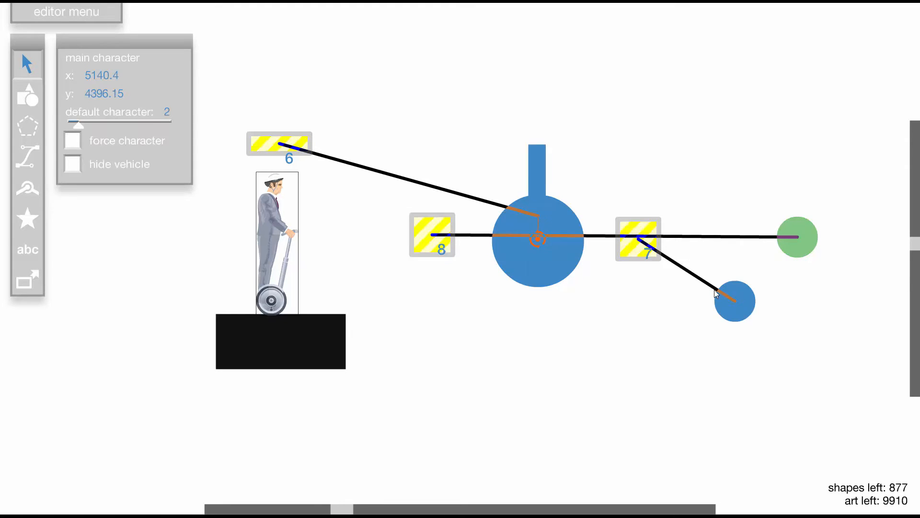
left_click(751, 295)
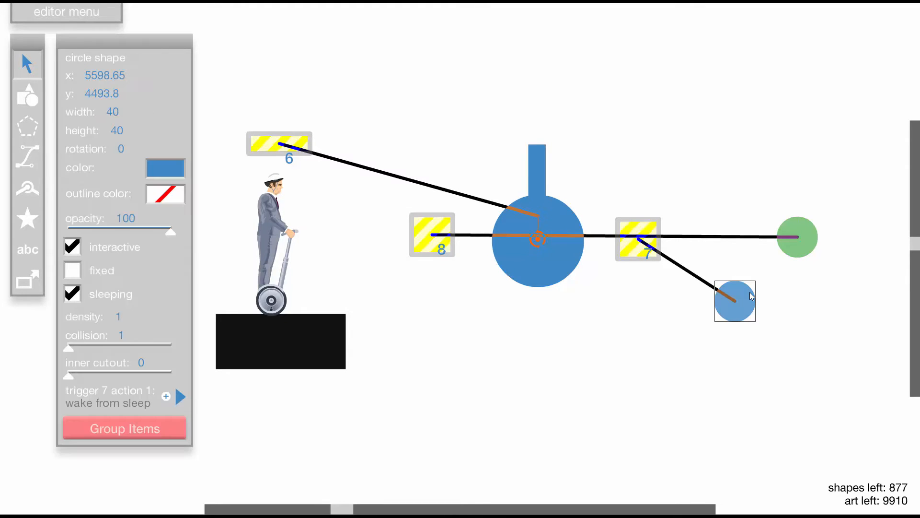
left_click(639, 235)
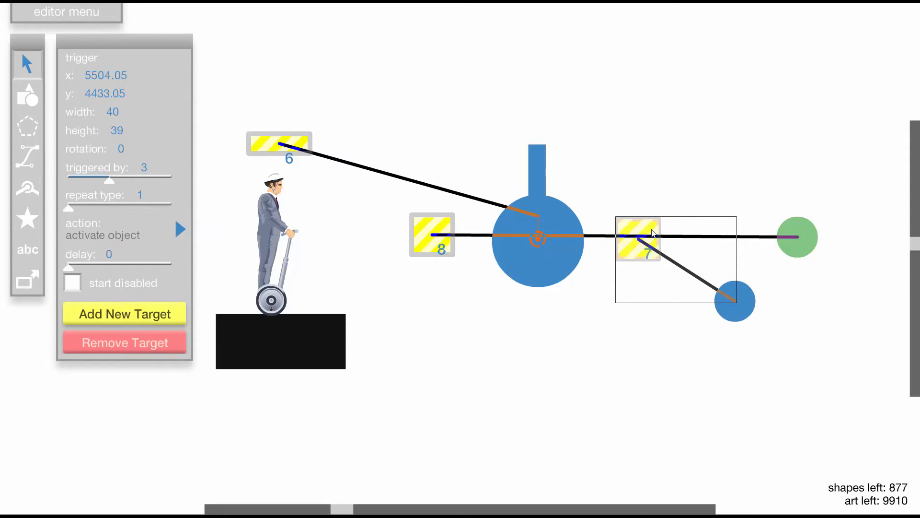
left_click_drag(755, 304, 766, 280)
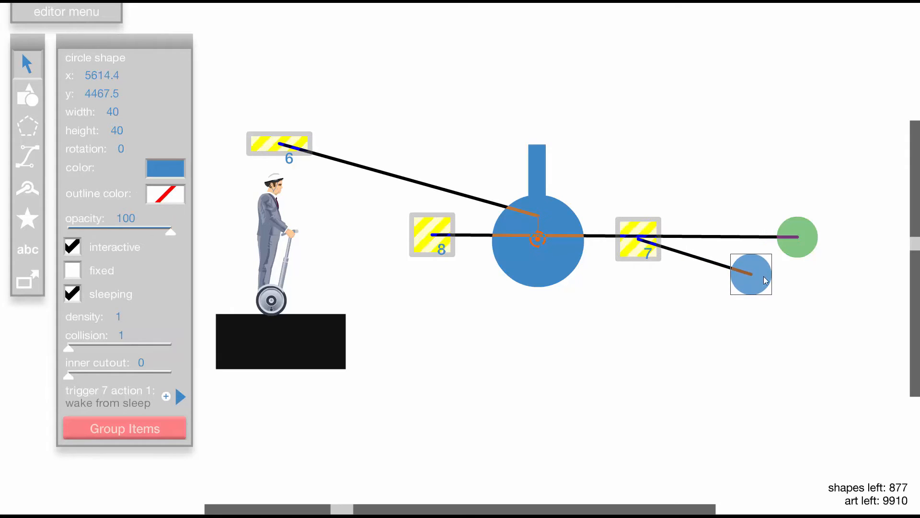
left_click(646, 234)
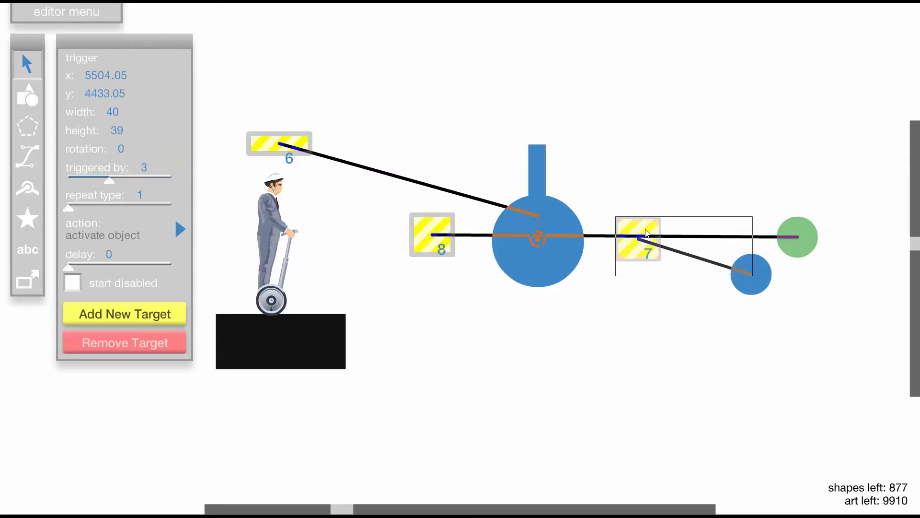
left_click(433, 234)
- Nudge trigger 7 slightly up and toward the wheel, and add the wheel group as its target
left_click_drag(648, 230, 642, 225)
left_click(158, 316)
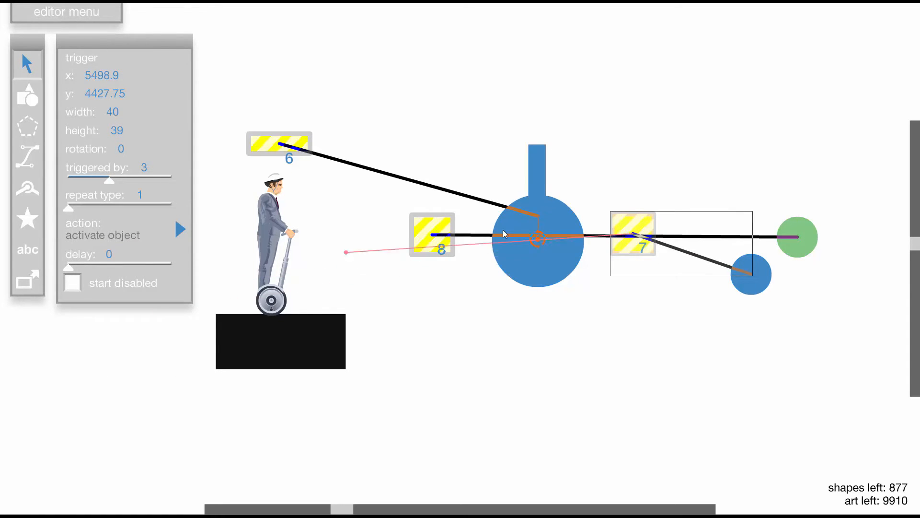
left_click(559, 223)
left_click(525, 232)
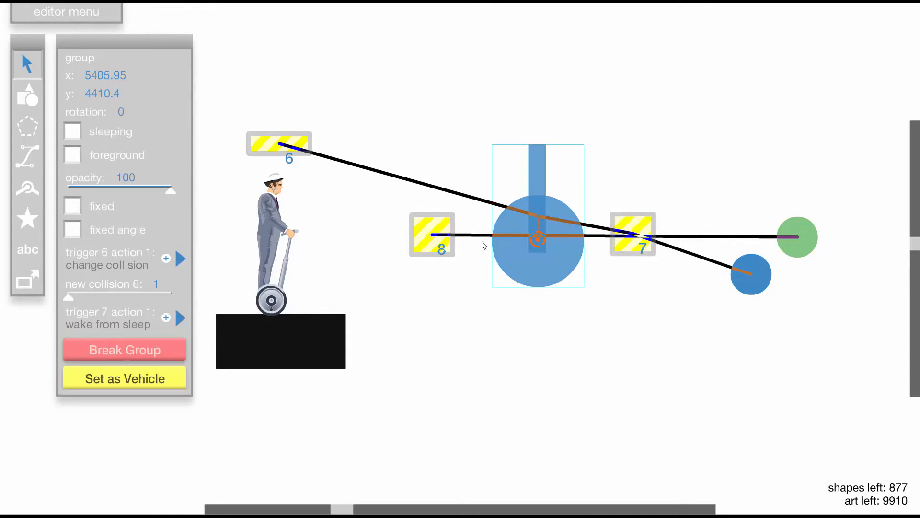
- Set the wheel group's trigger 7 action to change collision with a new collision of 3
left_click(181, 318)
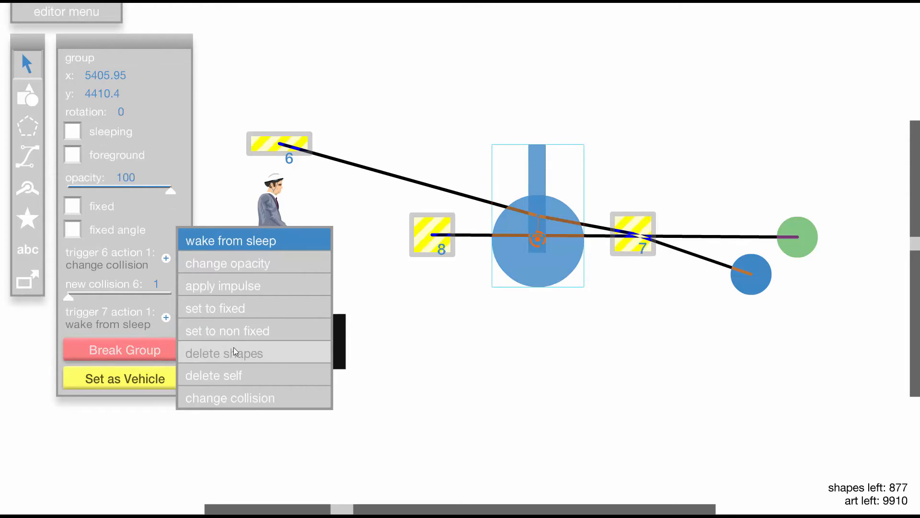
left_click(248, 396)
left_click_drag(70, 357, 110, 357)
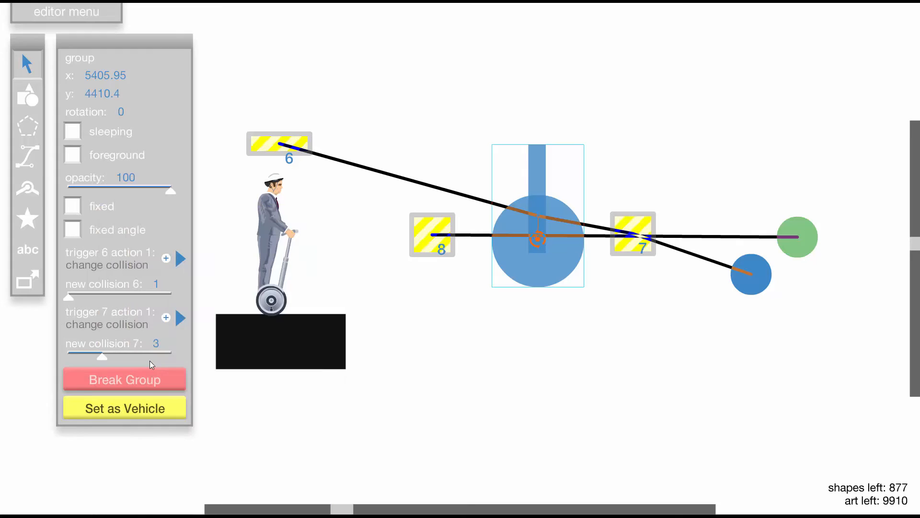
- Line up the small blue and green circles beyond trigger 7, and nudge trigger 8 to about x 5300, y 4426.85
left_click(543, 343)
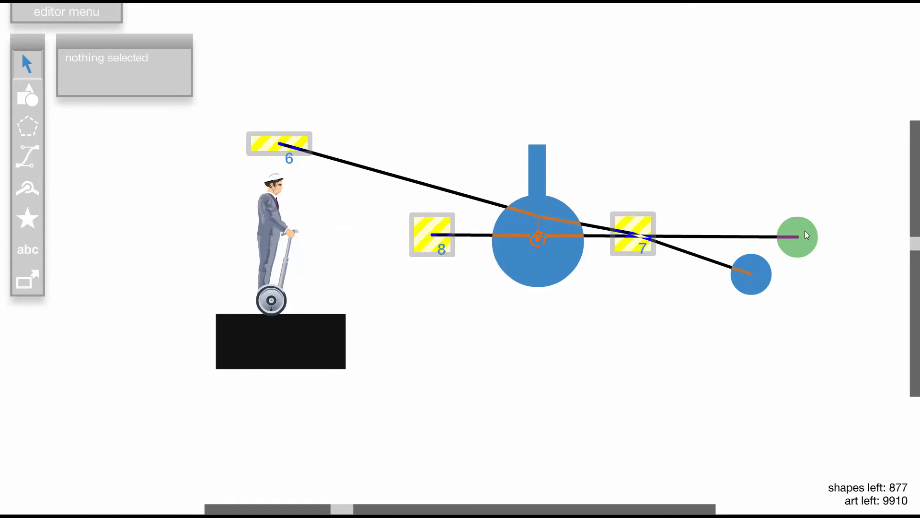
left_click_drag(756, 263, 814, 233)
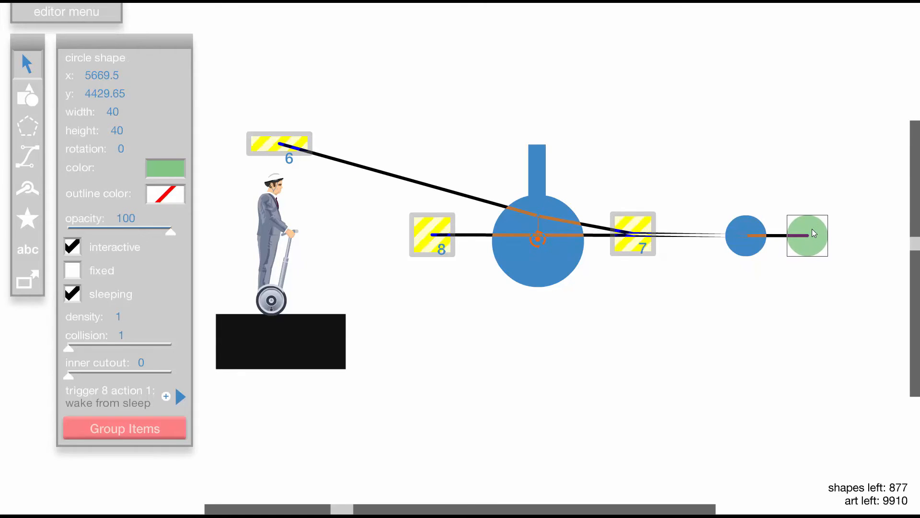
mouse_move(437, 242)
left_mouse_down()
mouse_move(425, 229)
mouse_move(453, 236)
mouse_move(435, 241)
left_mouse_up()
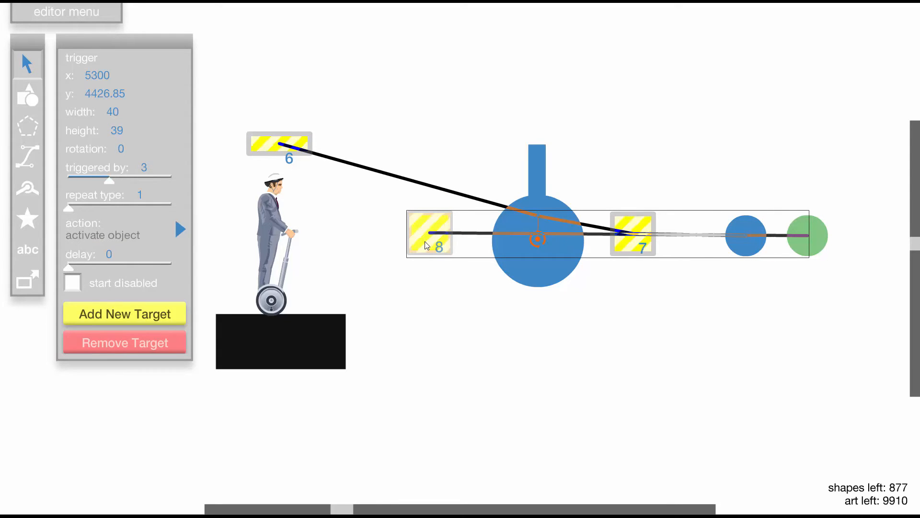
- Add the wheel group as trigger 8's target and set that action to change collision with a new collision of 3
left_click(126, 310)
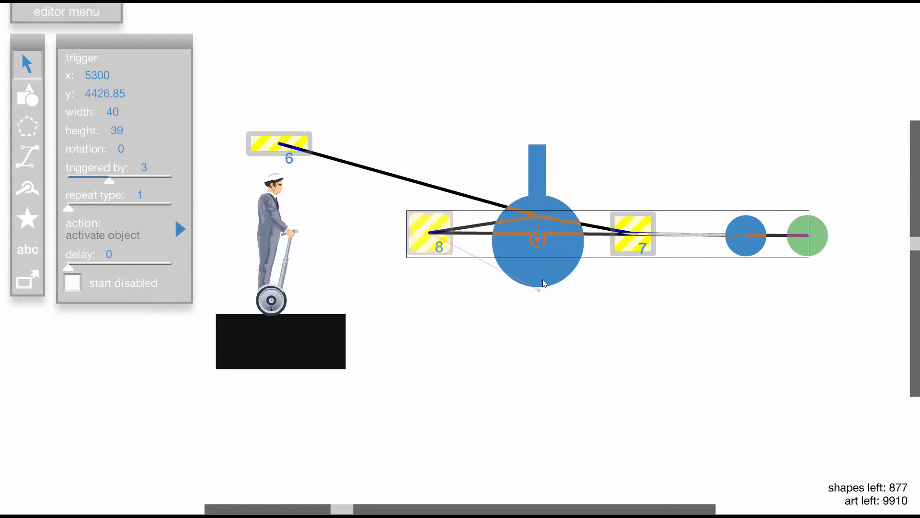
left_click(522, 258)
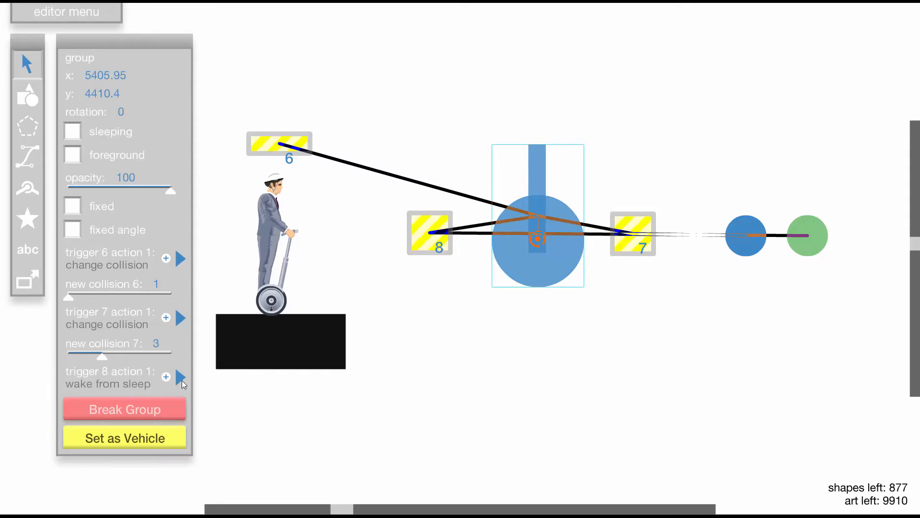
left_click(181, 378)
left_click(255, 455)
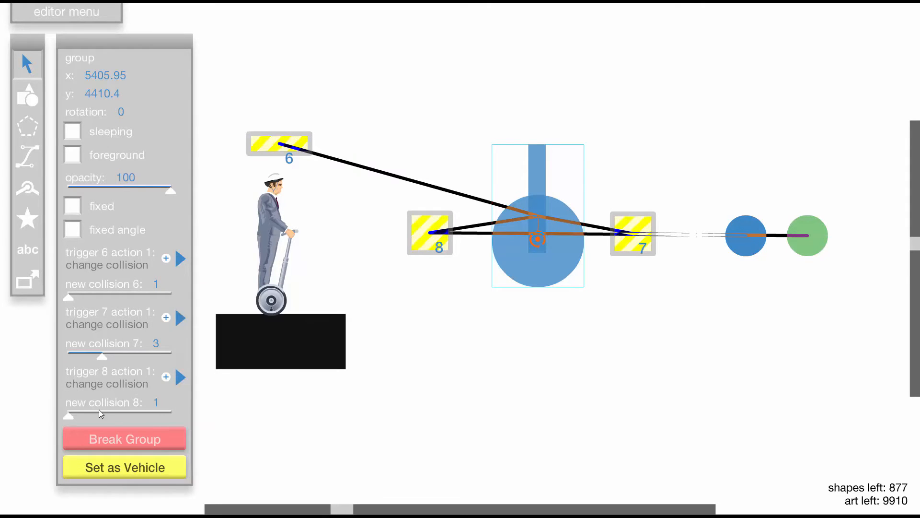
left_click_drag(68, 415, 103, 414)
left_click(464, 398)
- Test run the level repeatedly, stopping the spinning pointer to check which circle each side trigger releases
key("t")
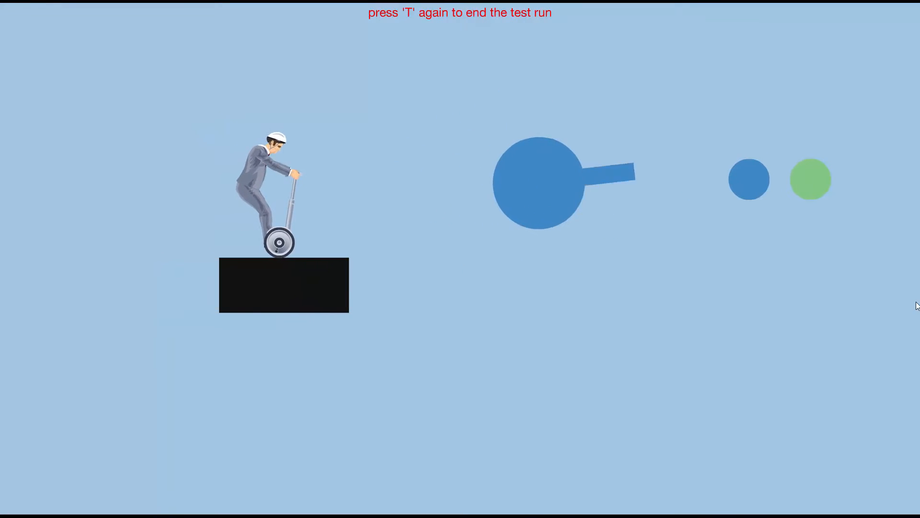
key("space")
key("t")
key("t")
key("space")
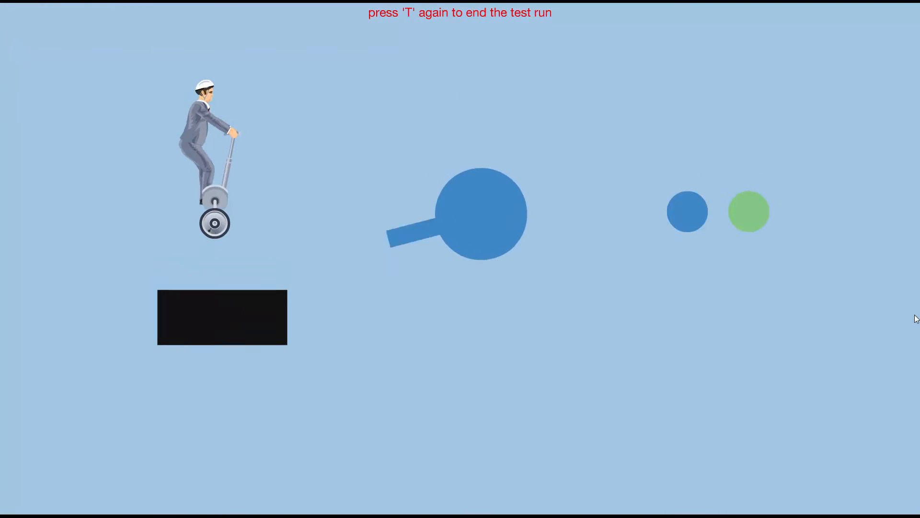
key("t")
key("t")
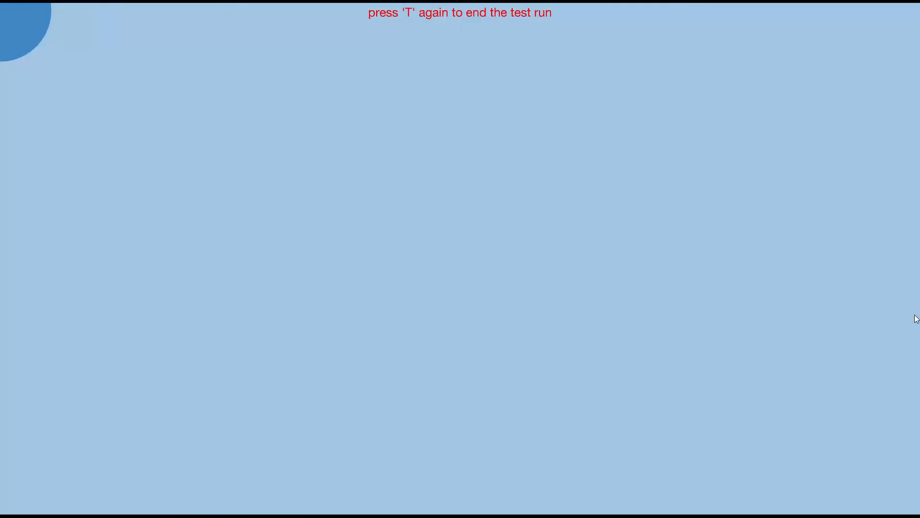
key("space")
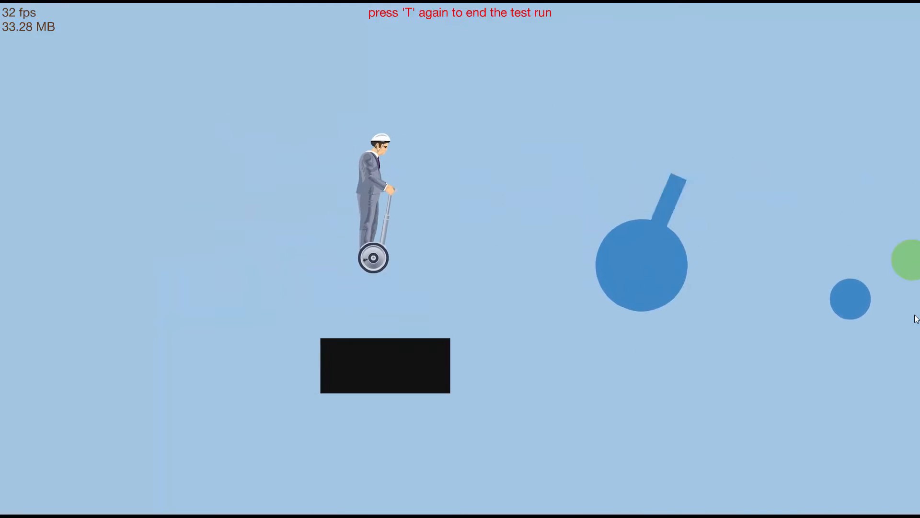
key("t")
key("t")
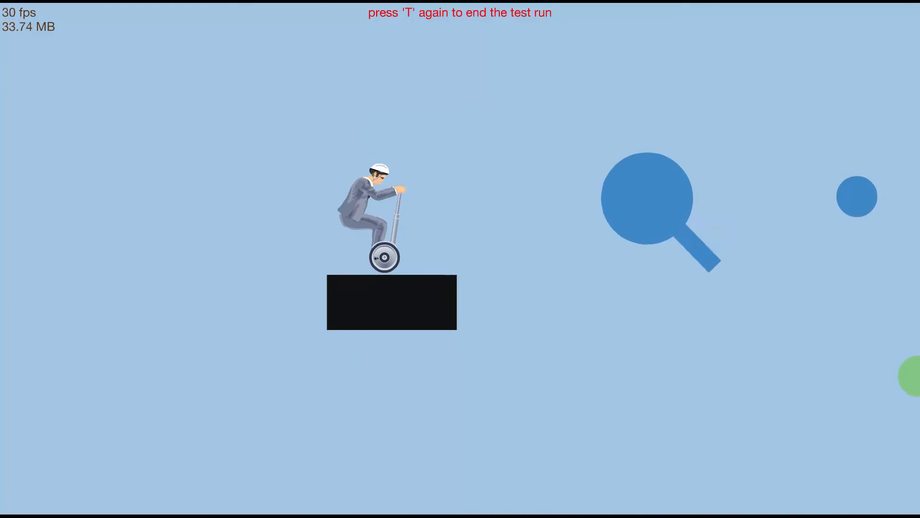
key("t")
key("t")
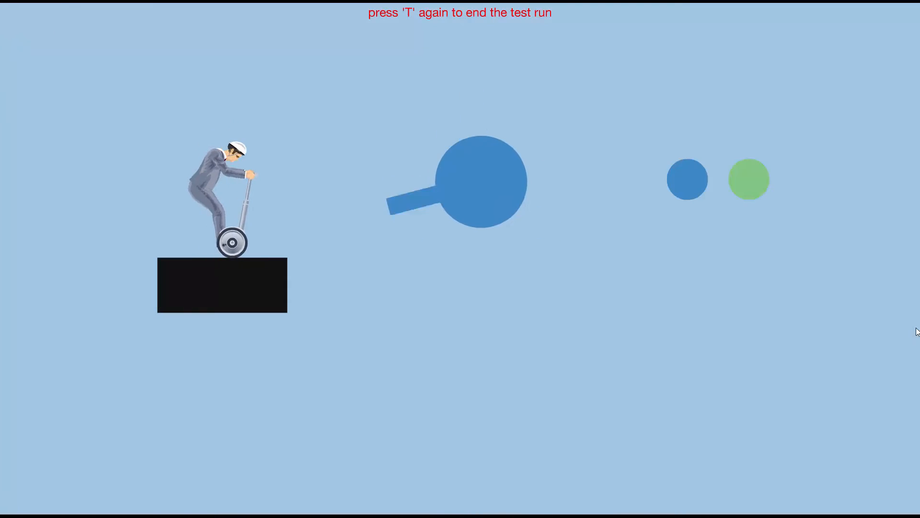
key("space")
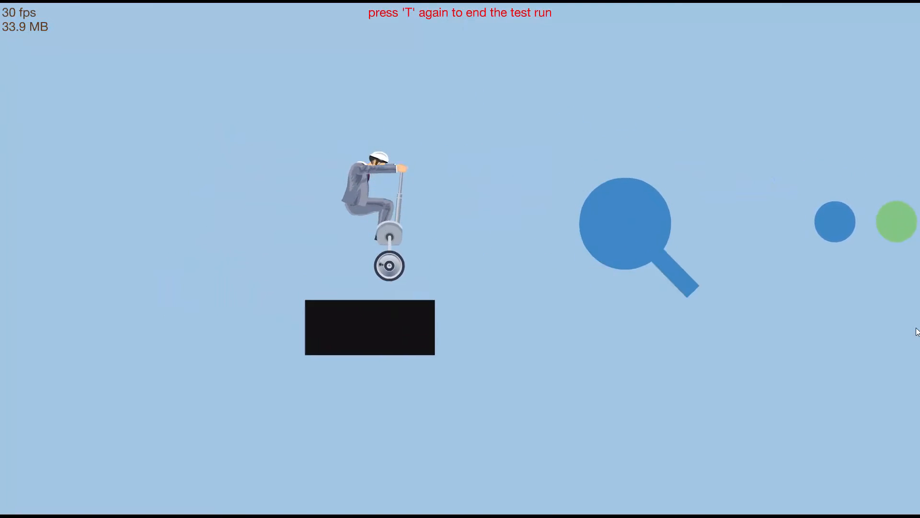
key("t")
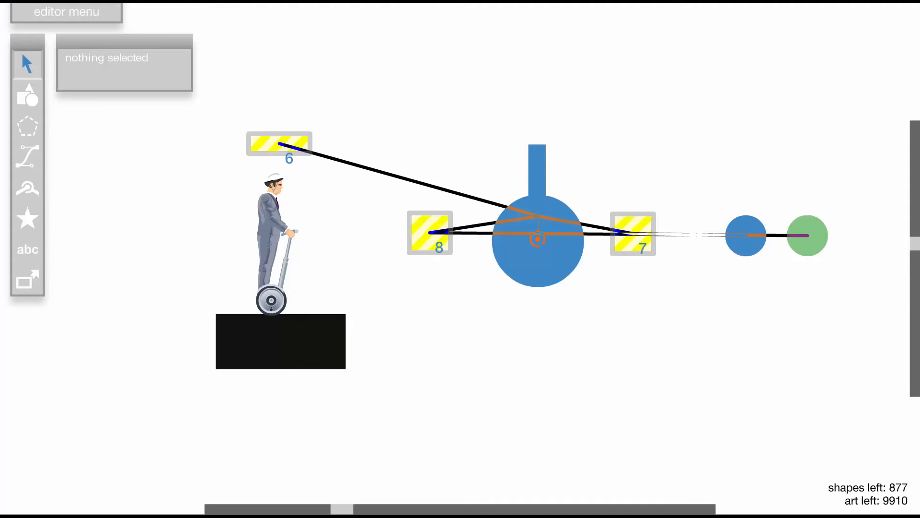
key("t")
key("space")
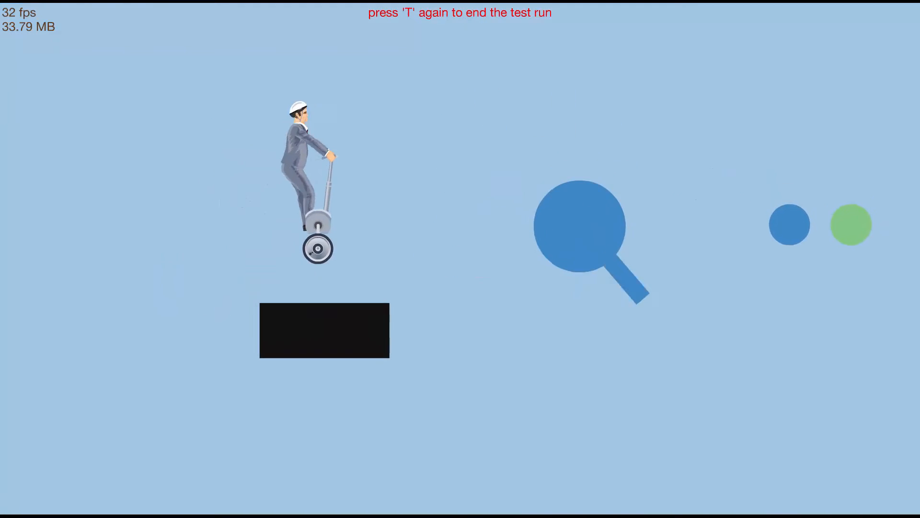
key("t")
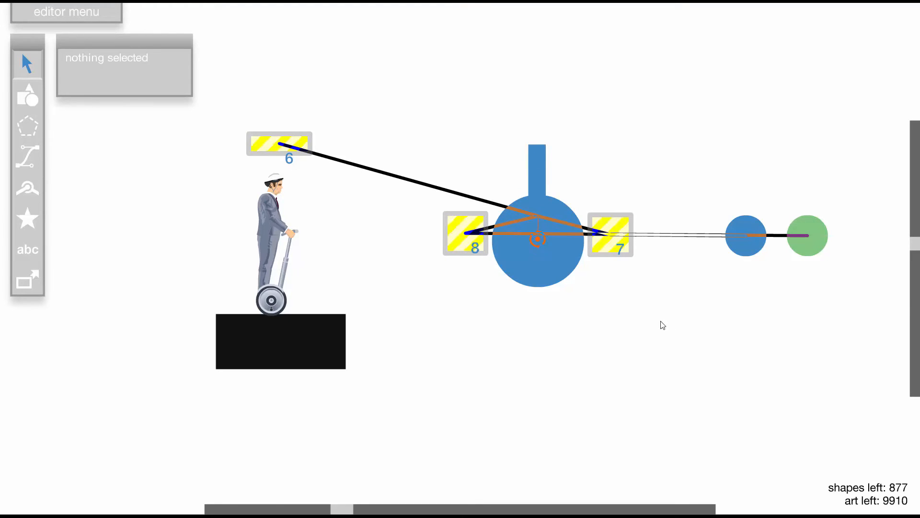
- Place a yellow and a red circle, each 40 by 40, in line beyond the green circle
scroll(696, 241, "down", 1)
scroll(534, 242, "up", 1)
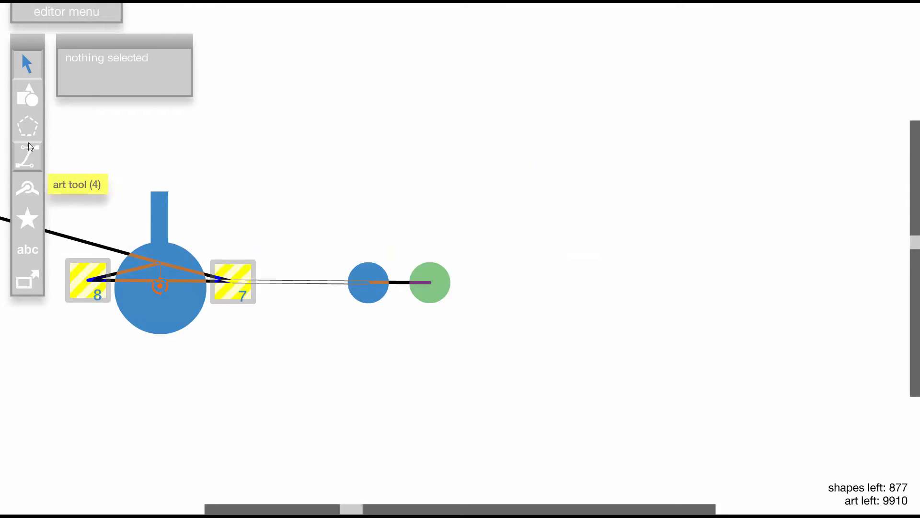
left_click(27, 95)
left_click(164, 208)
left_click(349, 226)
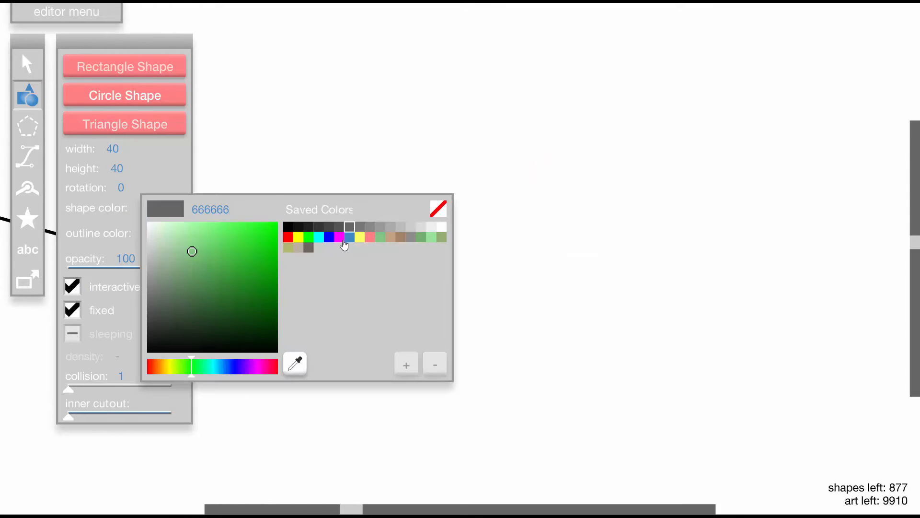
left_click(359, 237)
left_click(488, 281)
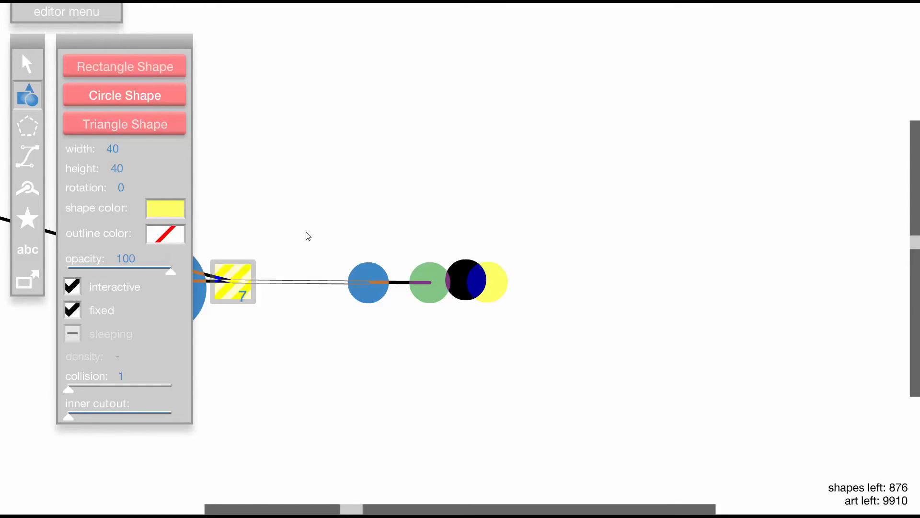
left_click(166, 208)
left_click(305, 237)
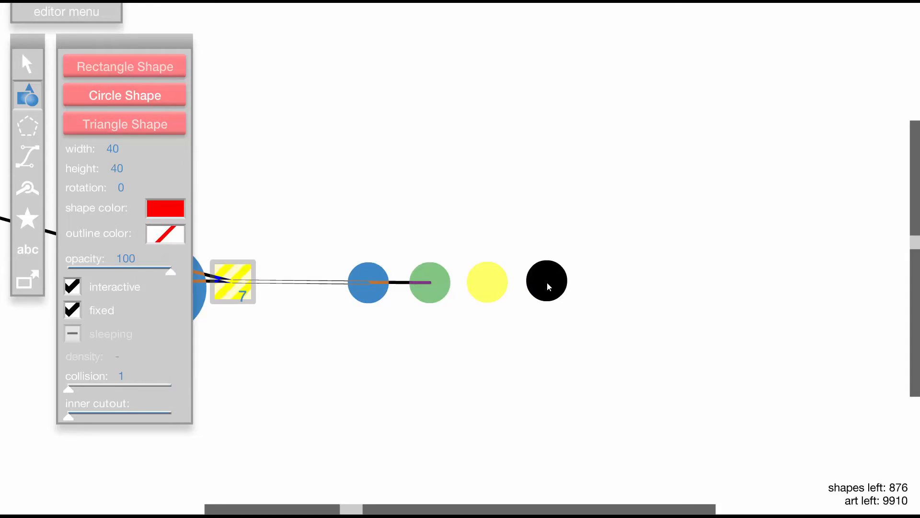
left_click(547, 283)
- Move the character, the black platform and trigger 6 together closer to the wheel
left_click(27, 64)
key("minus")
left_click_drag(202, 277, 274, 339)
left_click_drag(226, 214, 312, 327)
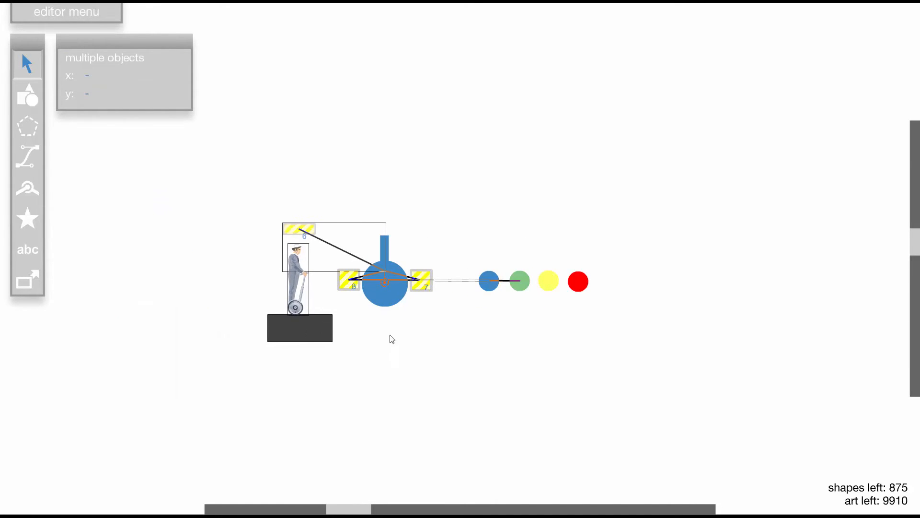
left_click(392, 339)
- Make the yellow circle non-fixed and sleeping, and turn off fixed for the red circle
key("plus")
left_click(480, 249)
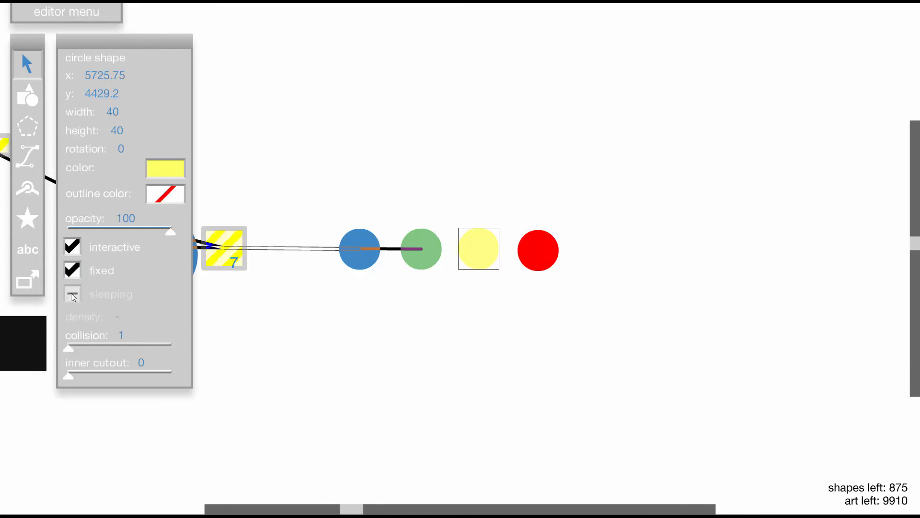
left_click(73, 270)
left_click(72, 294)
left_click(526, 256)
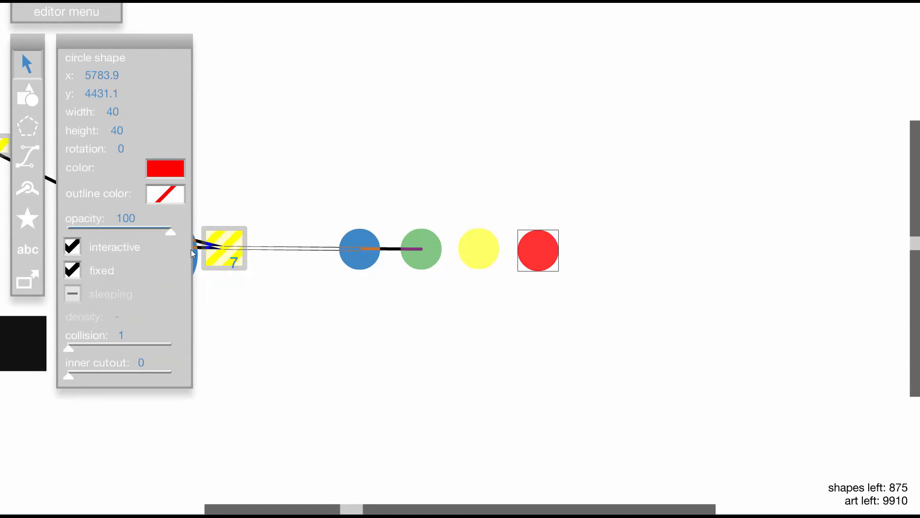
left_click(67, 272)
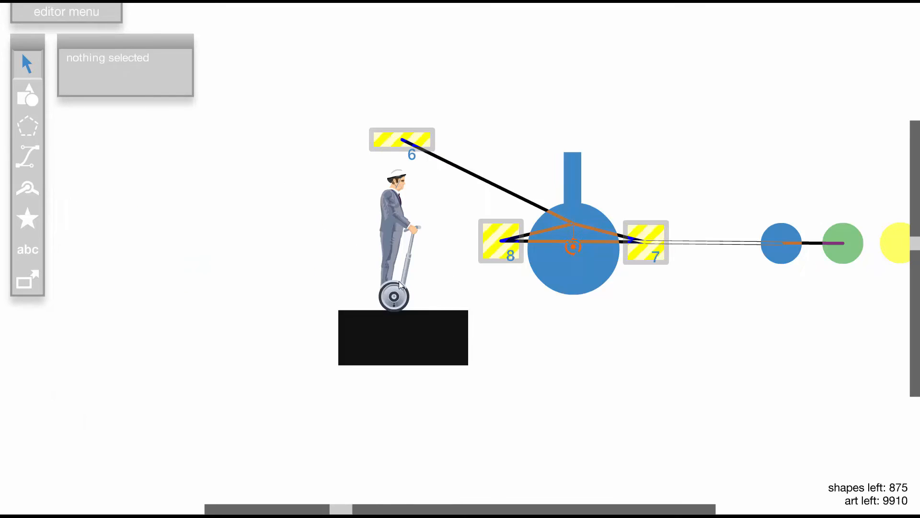
- Place a 40 by 38 trigger over the upright pointer at about x 5405.6, y 4365, and target the yellow circle
left_click(27, 280)
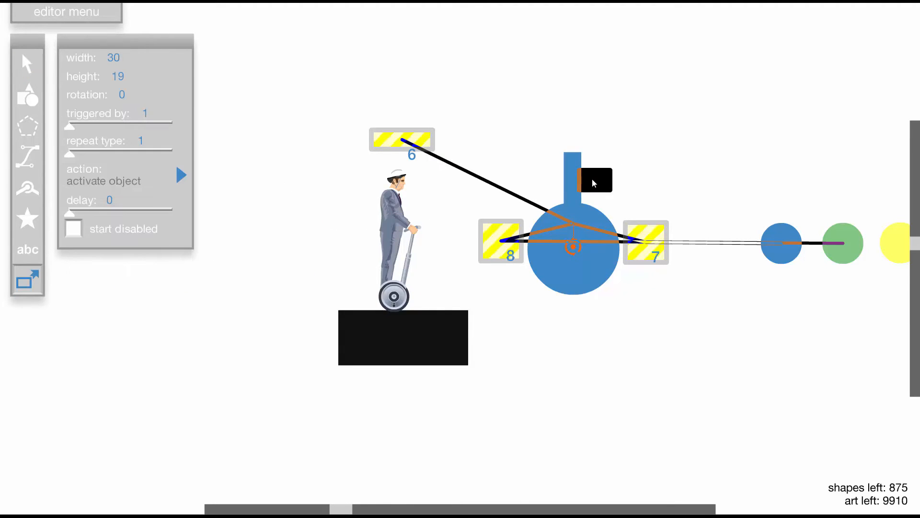
key("shift+d")
key("shift+d")
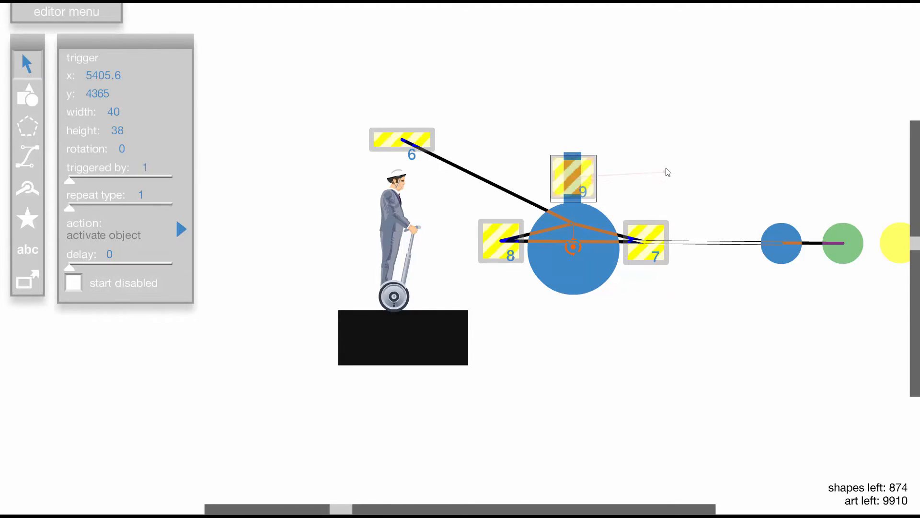
left_click(654, 214, "ctrl+shift")
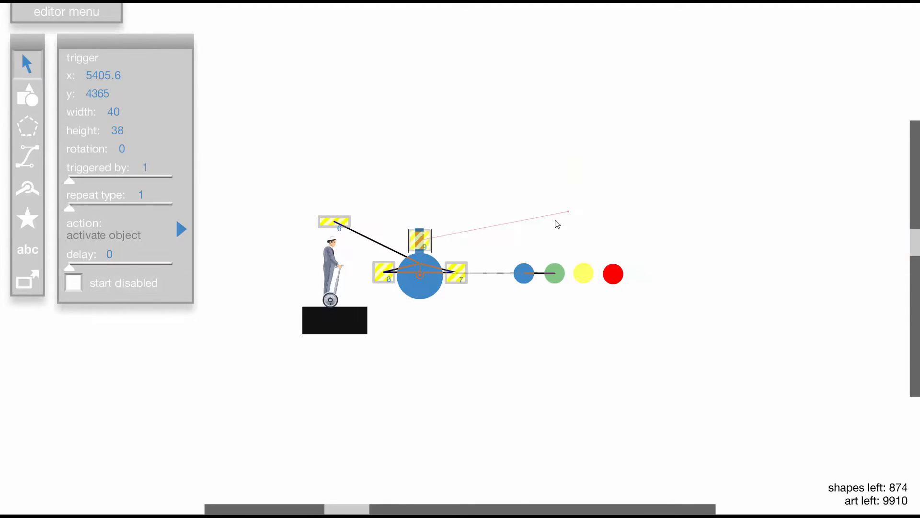
left_click(583, 273, "ctrl+shift")
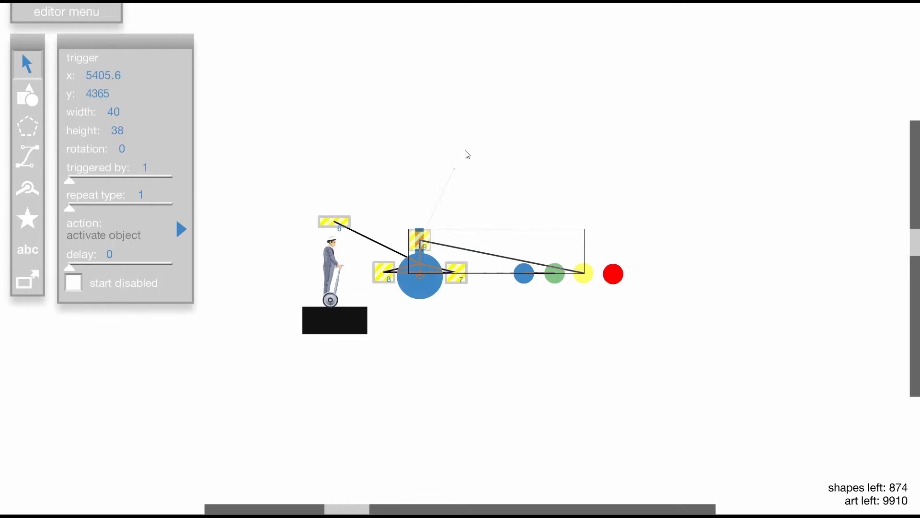
- Add the wheel group as trigger 9's target and set that action to change collision with a new collision of 3
left_click(433, 286)
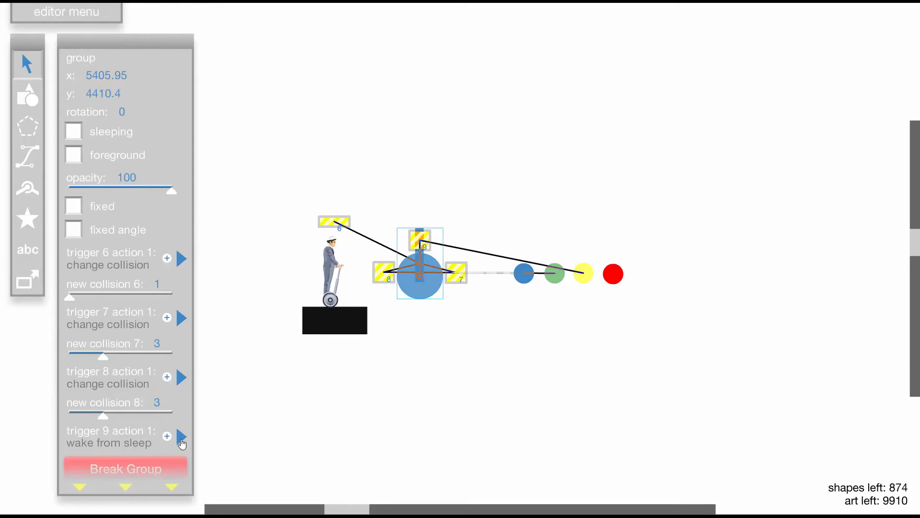
left_click(182, 437)
left_click(242, 499)
scroll(85, 418, "down", 1)
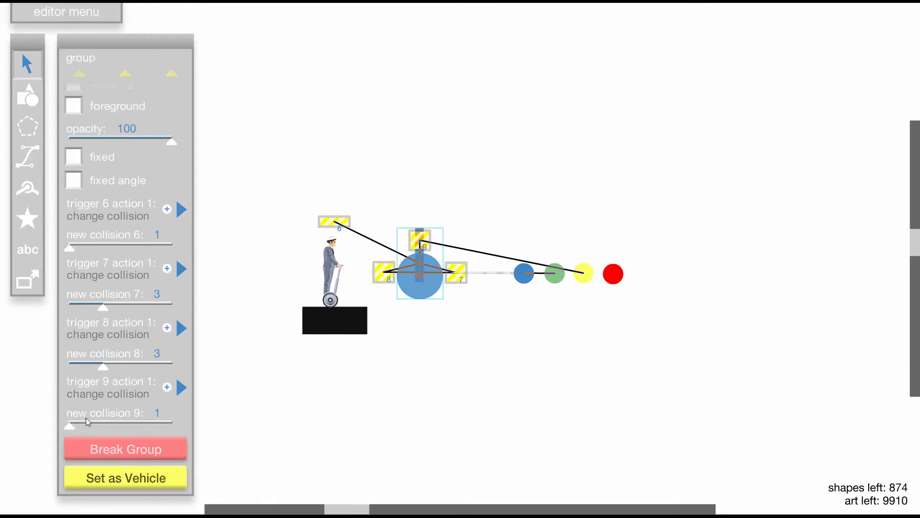
left_click(398, 368)
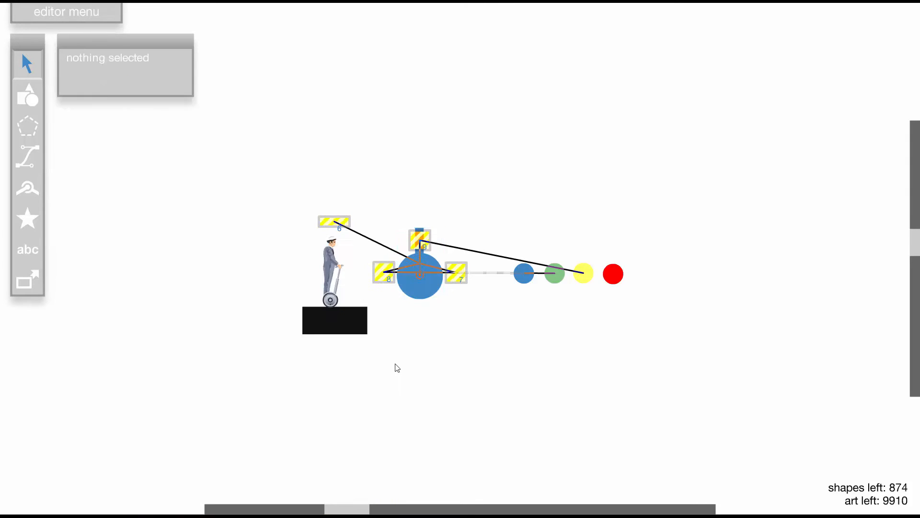
- Set the trigger over the pointer to triggered by 3, any non-fixed shape
left_click(419, 239)
mouse_move(100, 175)
left_mouse_down()
mouse_move(123, 178)
mouse_move(110, 183)
left_mouse_up()
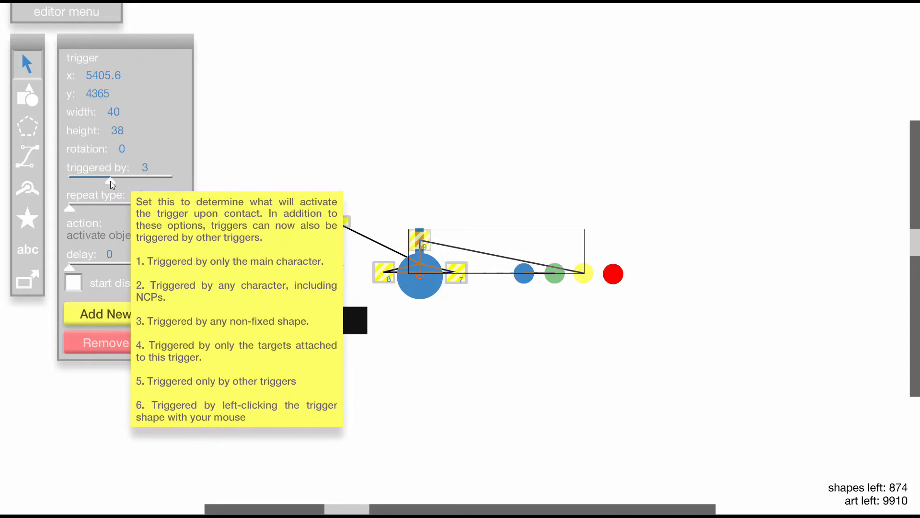
left_click(359, 191)
- Place a 40 by 38 trigger below the wheel at about x 5408.45, y 4513.1, targeting the red circle and wheel group
left_click(28, 280)
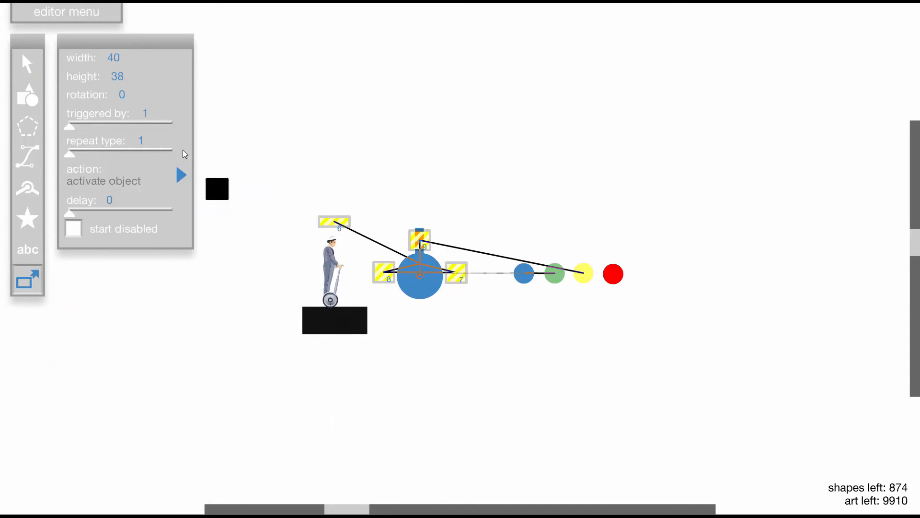
left_click(421, 315)
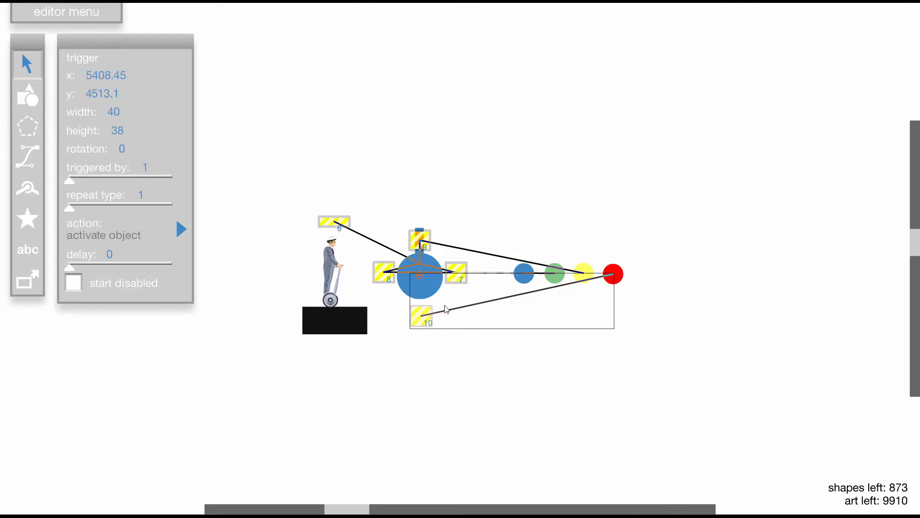
left_click(424, 280)
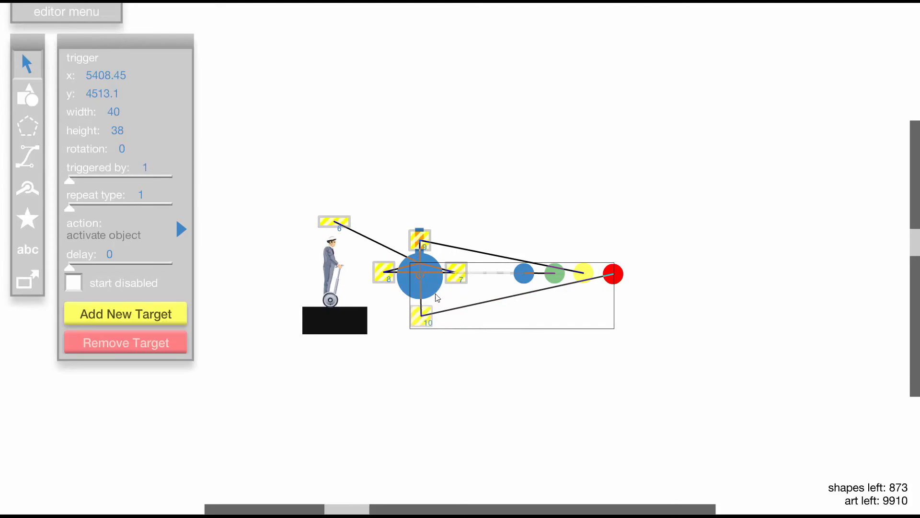
- Set trigger 10's action on the wheel group to change collision, and change what that trigger below the wheel is triggered by
left_click(430, 286)
scroll(166, 446, "down", 3)
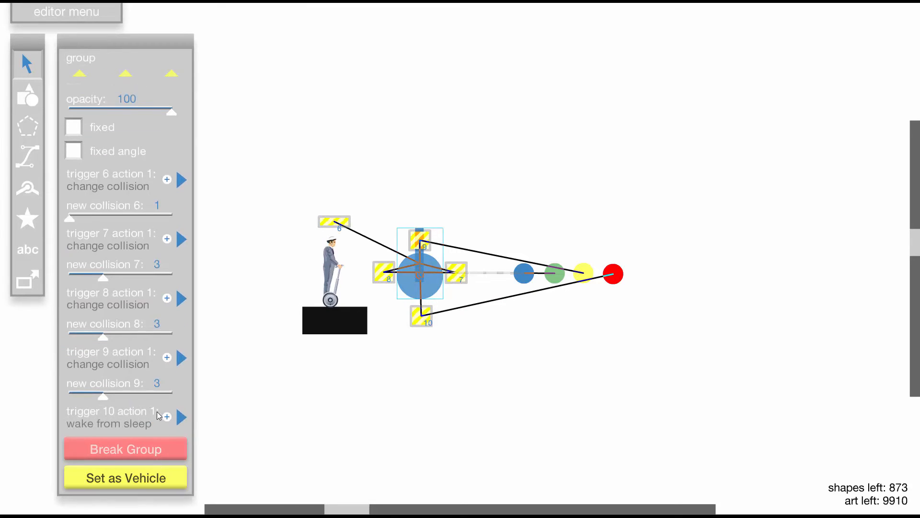
left_click(181, 417)
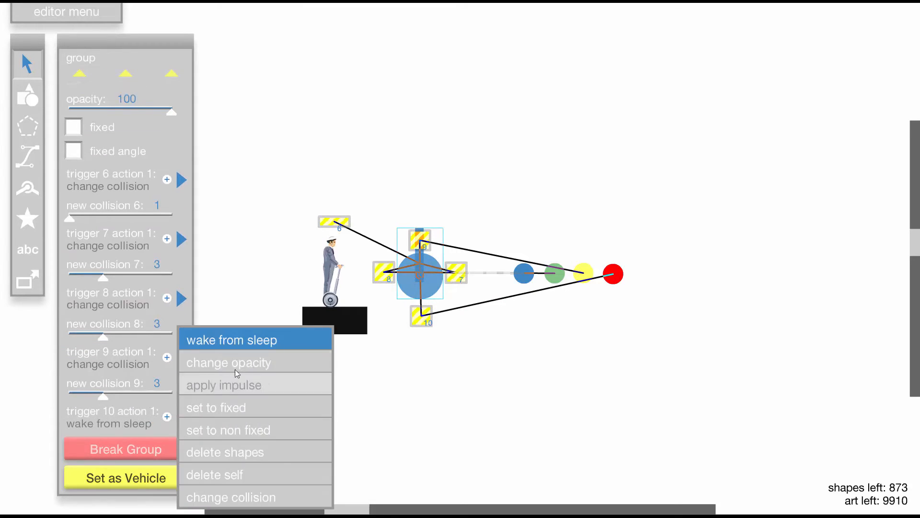
left_click(251, 498)
scroll(107, 453, "down", 3)
left_click(346, 378)
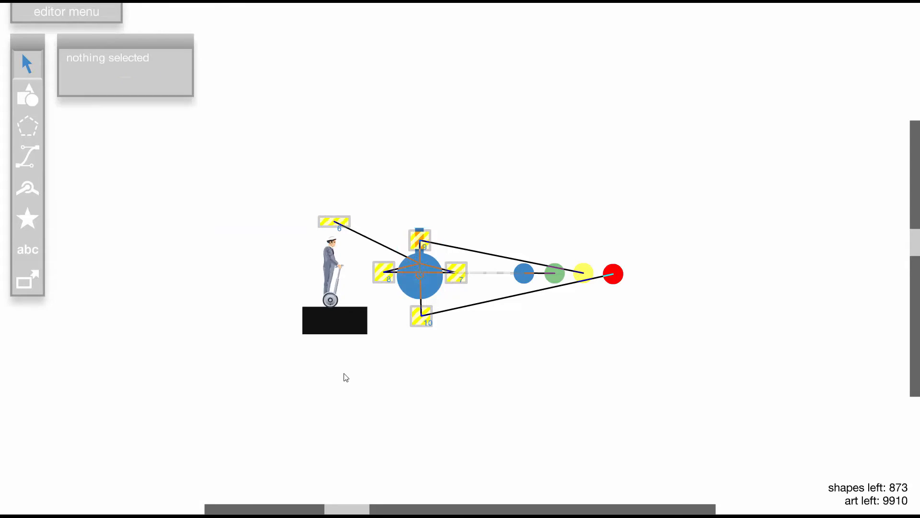
left_click(423, 323)
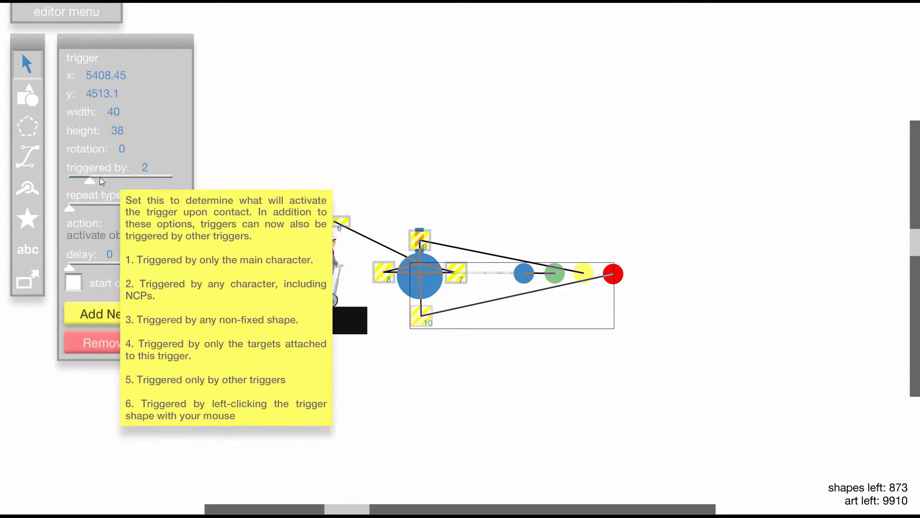
left_click(427, 154)
- Test-run the level repeatedly, jumping the character into the overhead trigger to check which coloured circle the wheel releases
key("t")
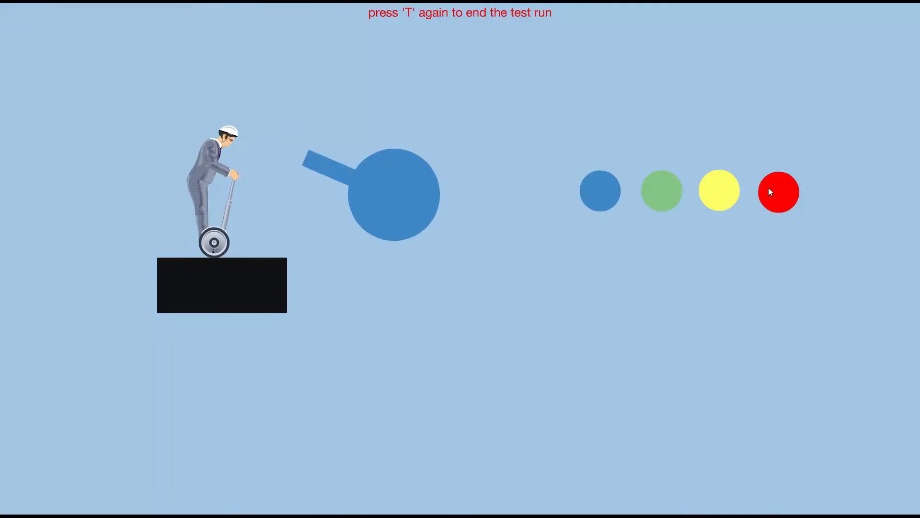
key("t")
key("t")
key("space")
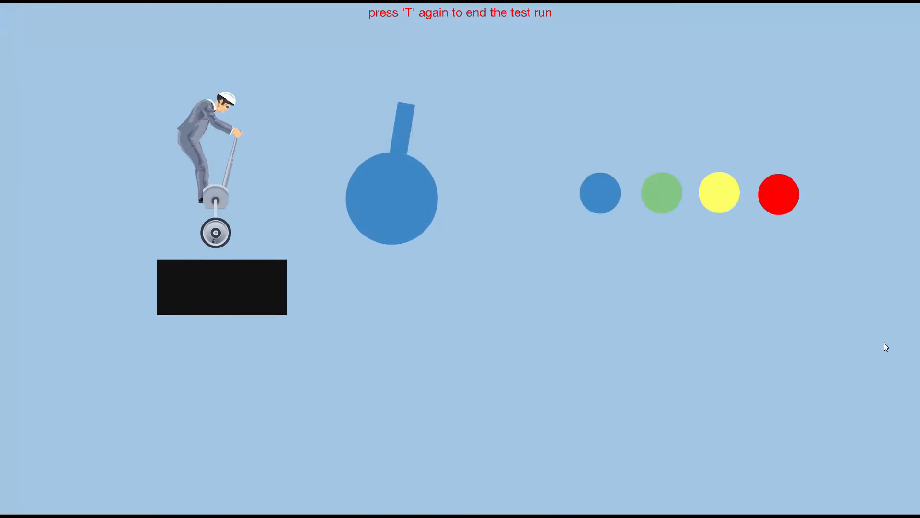
key("t")
key("t")
key("space")
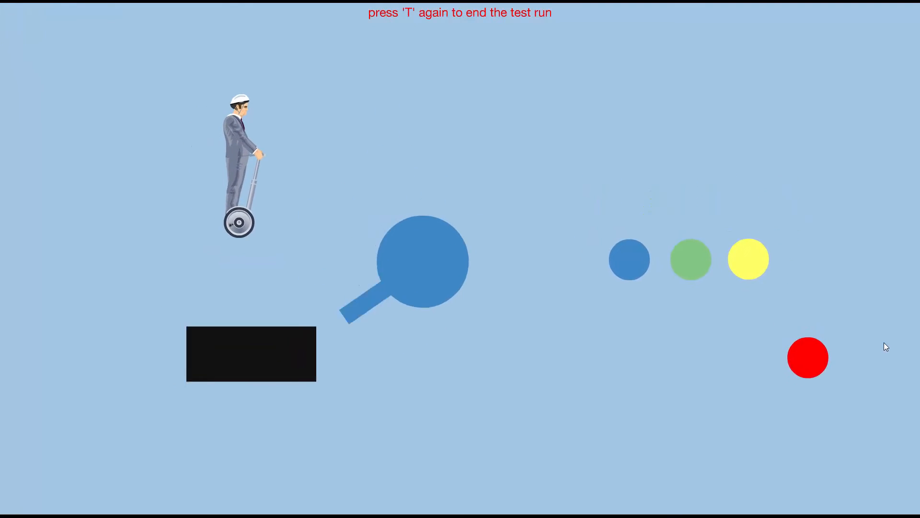
key("t")
key("t")
key("space")
key("t")
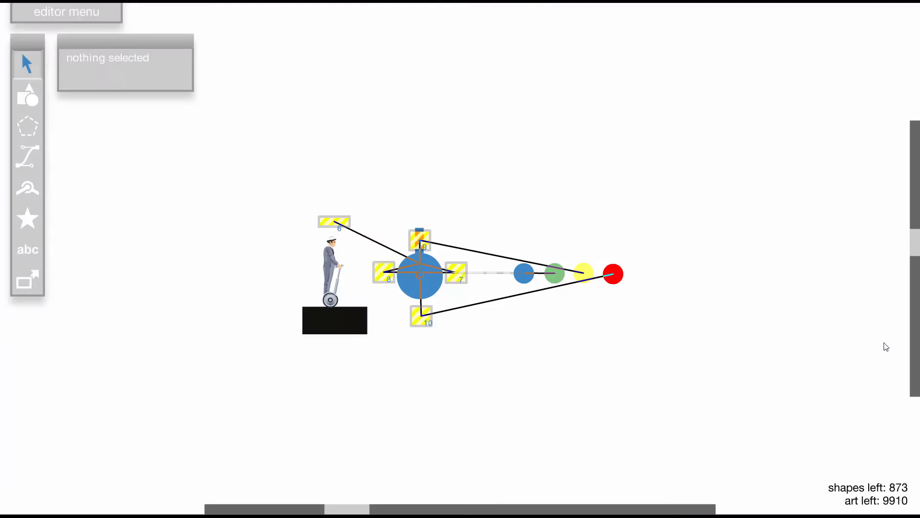
key("t")
key("space")
key("t")
key("t")
key("space")
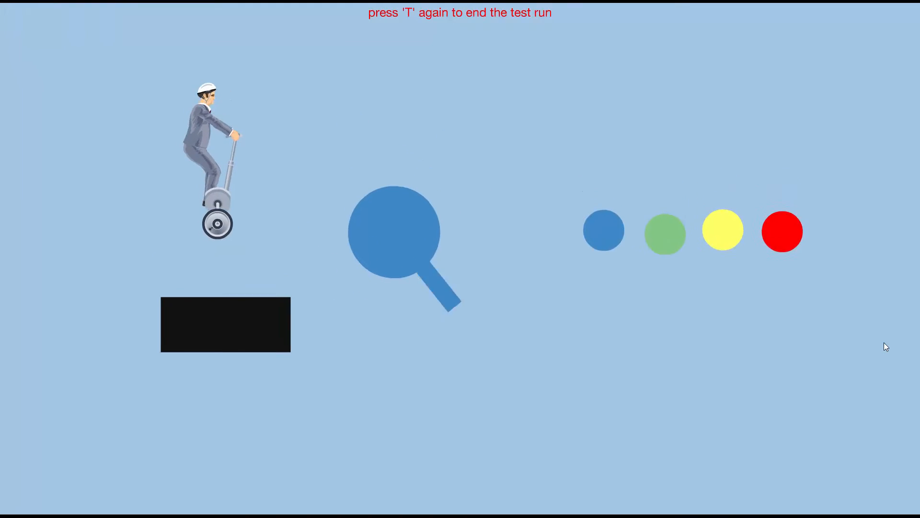
key("t")
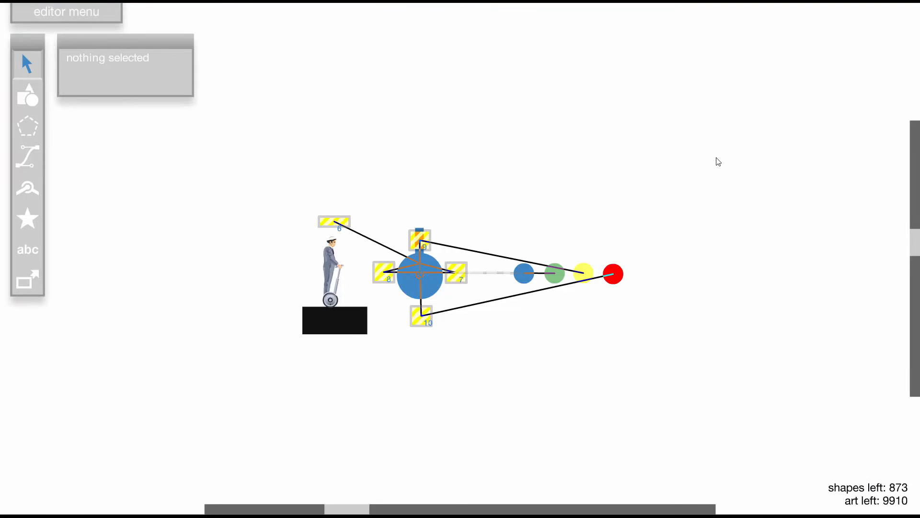
scroll(456, 278, "up", 2)
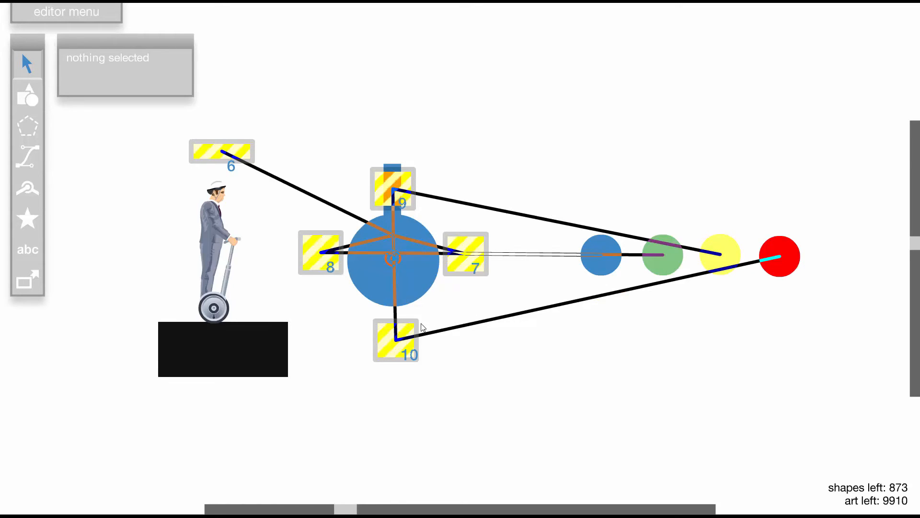
left_click(406, 328)
left_click(715, 291)
key("t")
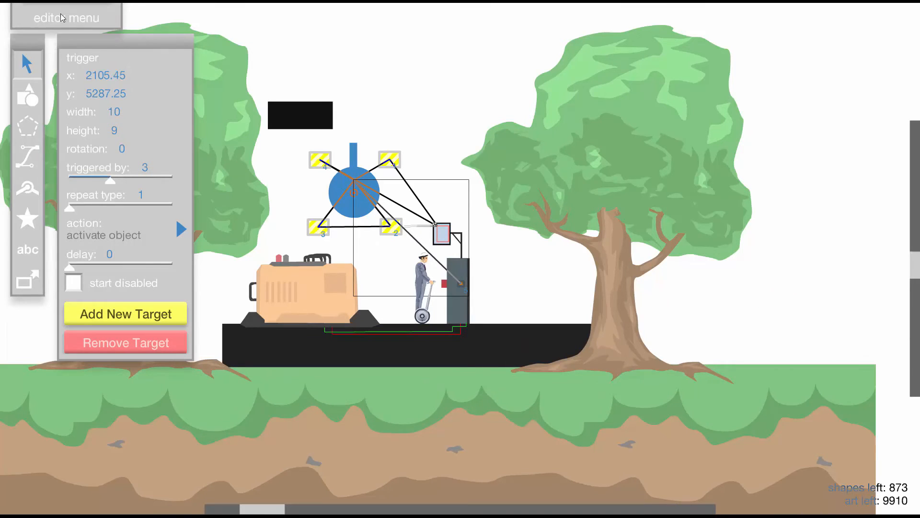
- Turn on debug draw and test-run the original generator beside the trees, driving the character into its red button
left_click(62, 18)
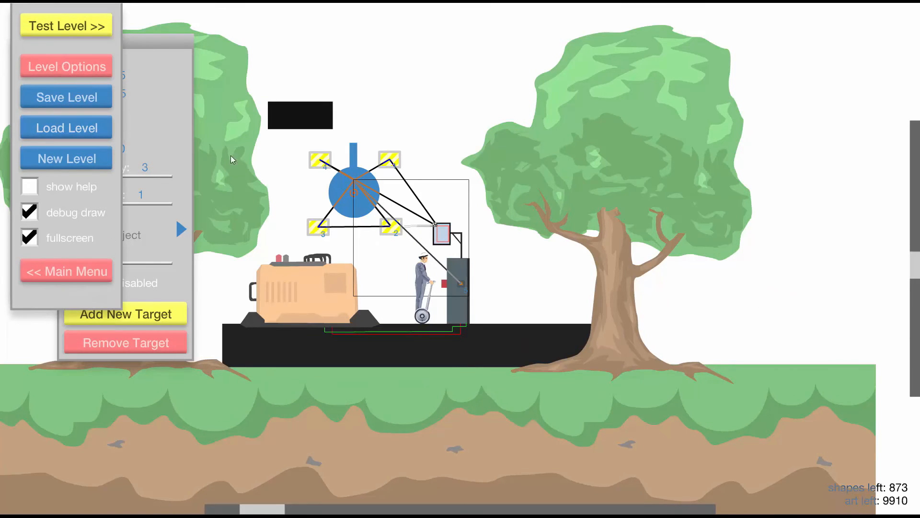
key("t")
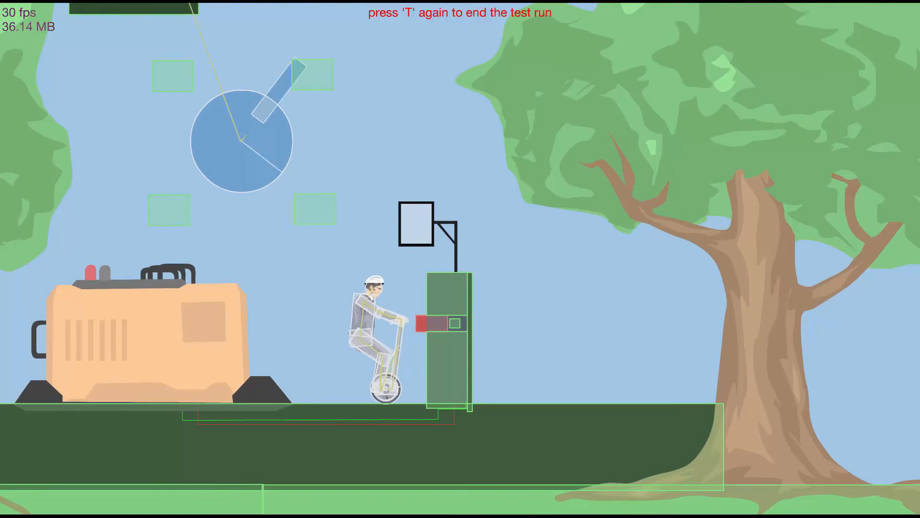
key("Up")
key("Down")
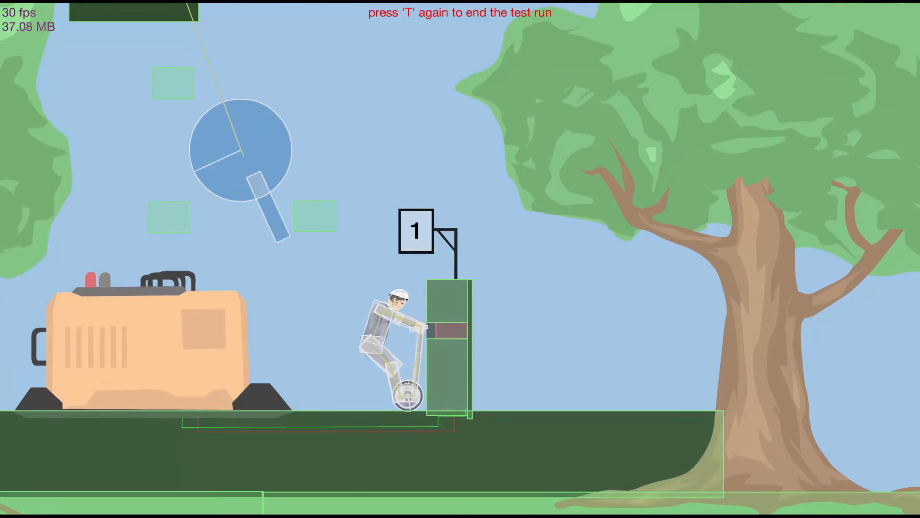
key("t")
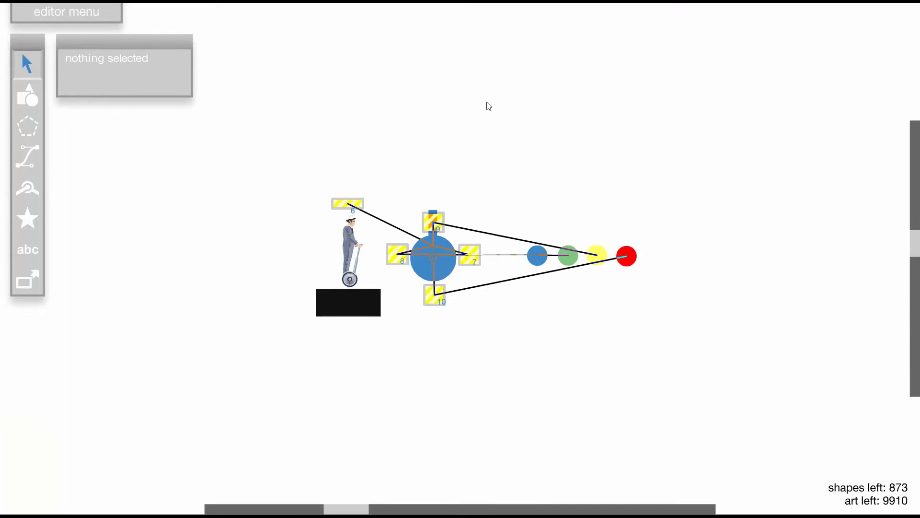
- Test-run the coloured-circle generator with the character on the black platform
key("t")
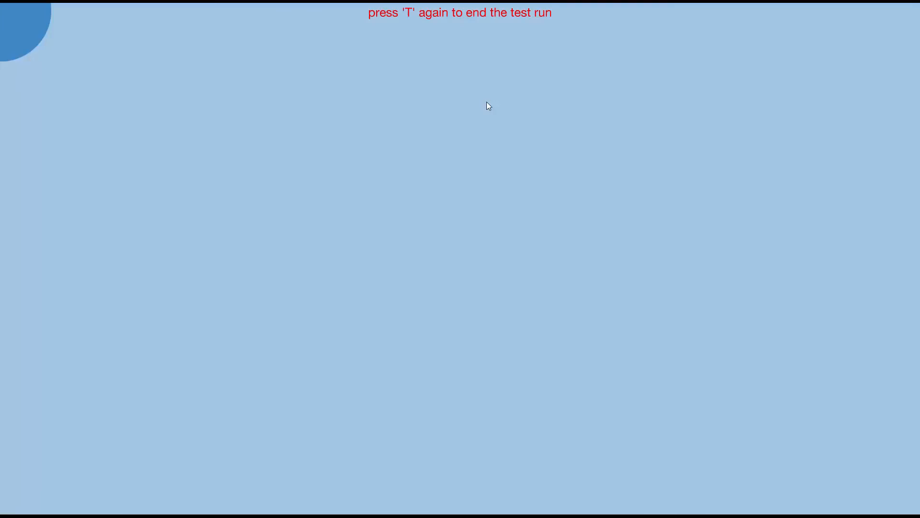
key("t")
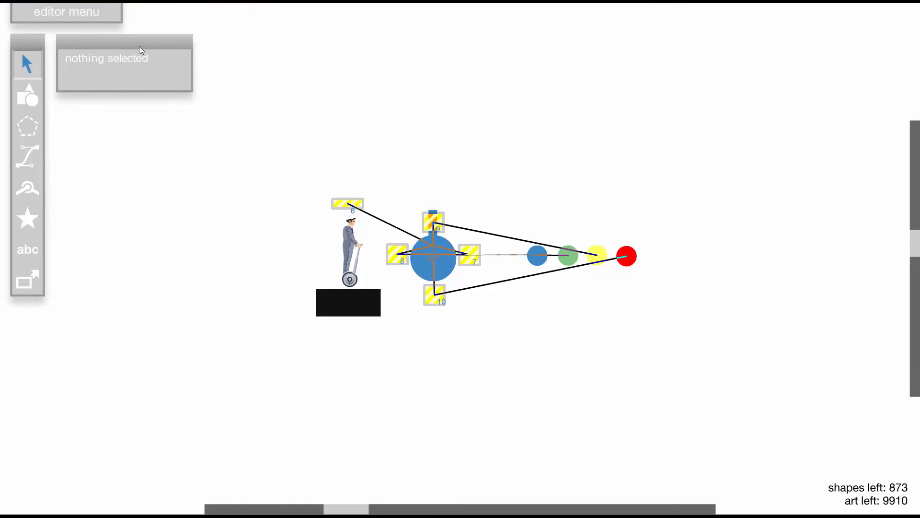
key("t")
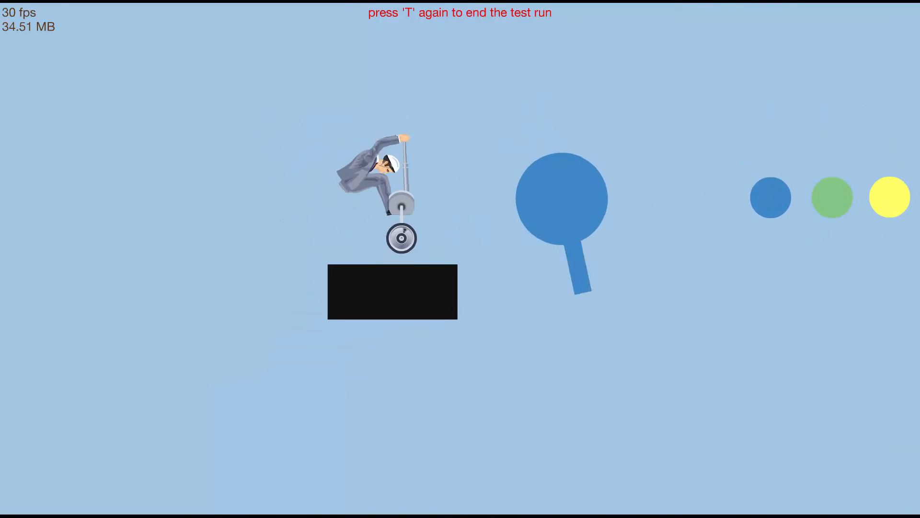
key("t")
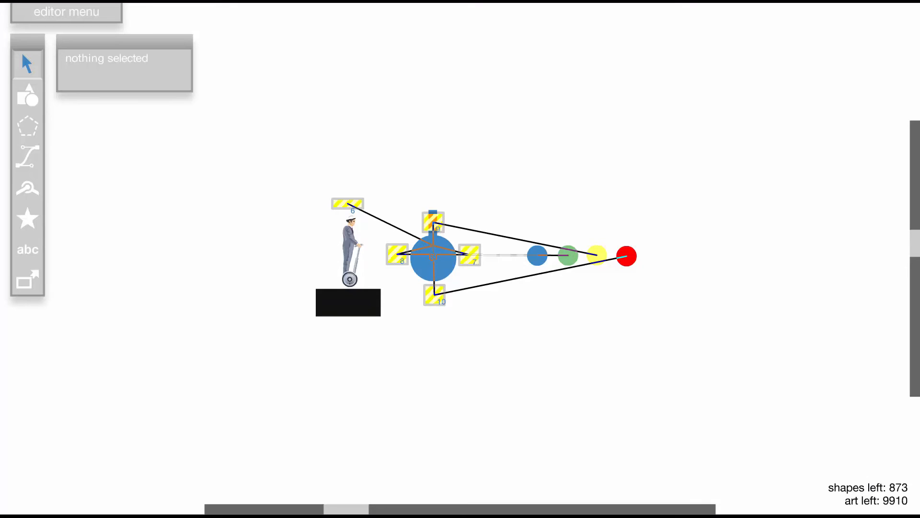
- Turn on debug draw and test-run the coloured-circle generator to view its wheel, trigger and collision shapes
left_click(62, 16)
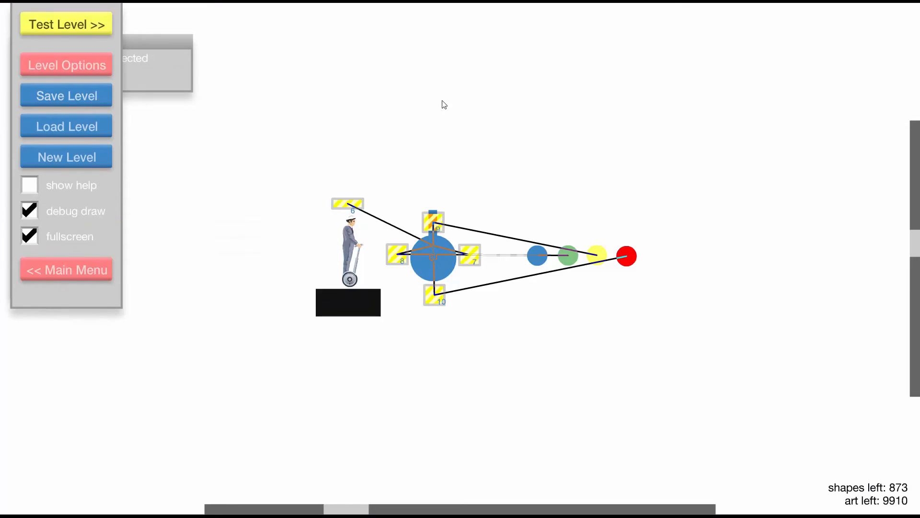
key("t")
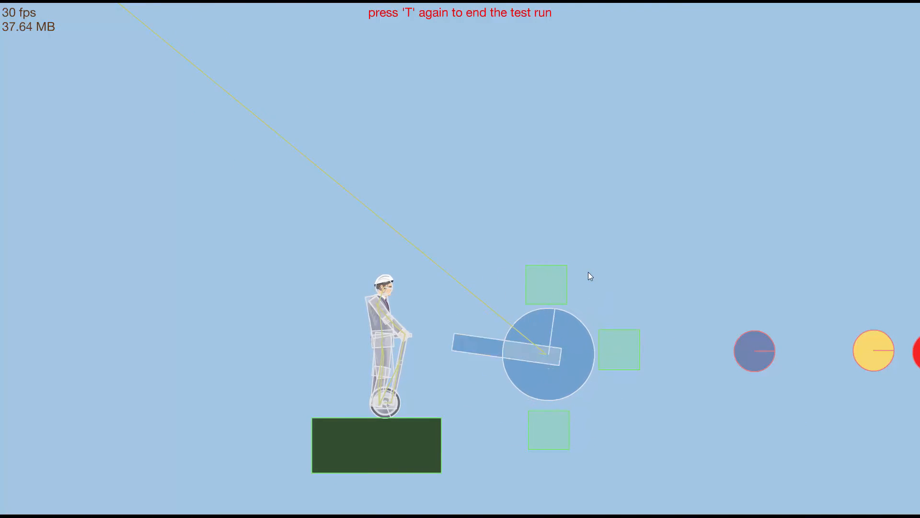
key("t")
- Select all five triggers, 6 to 10, and change their repeat type so they can fire more than once
left_click(269, 140)
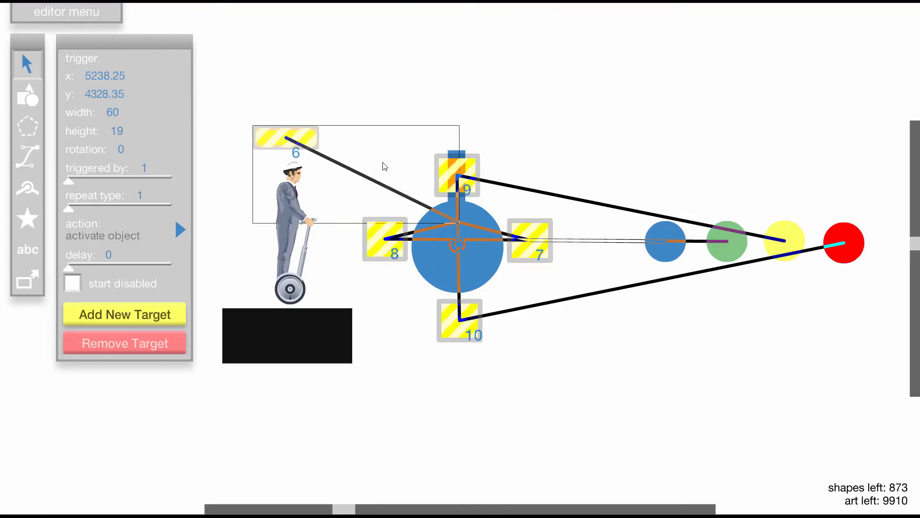
left_click(475, 320, "shift")
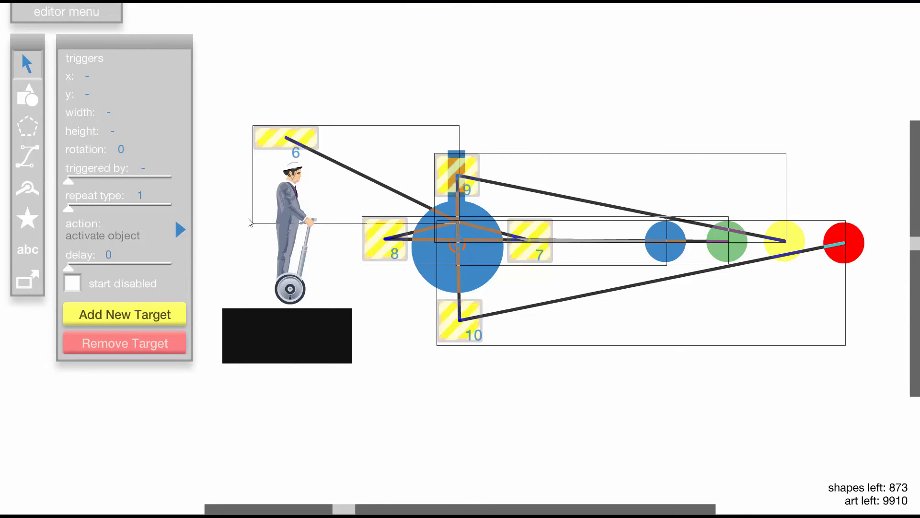
mouse_move(70, 209)
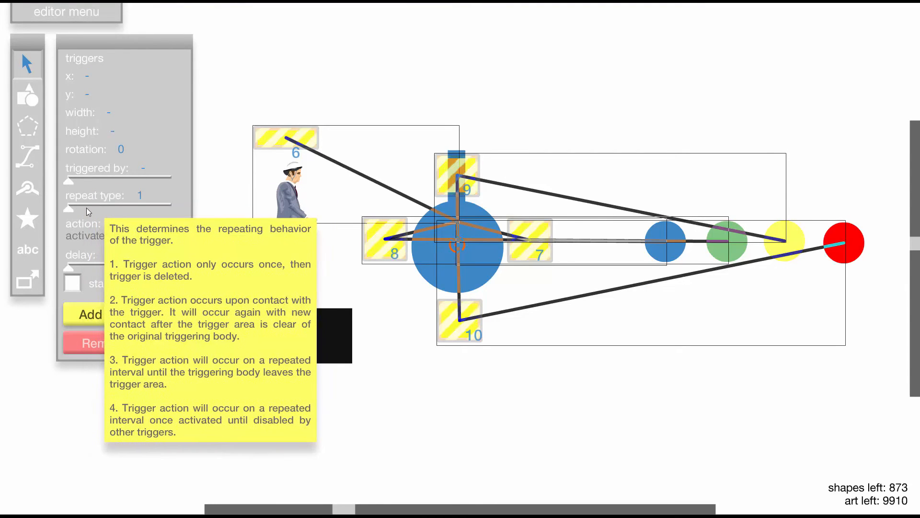
- Test-run the repeating triggers with debug draw, jumping the character into the overhead trigger again and again to stop the wheel
key("t")
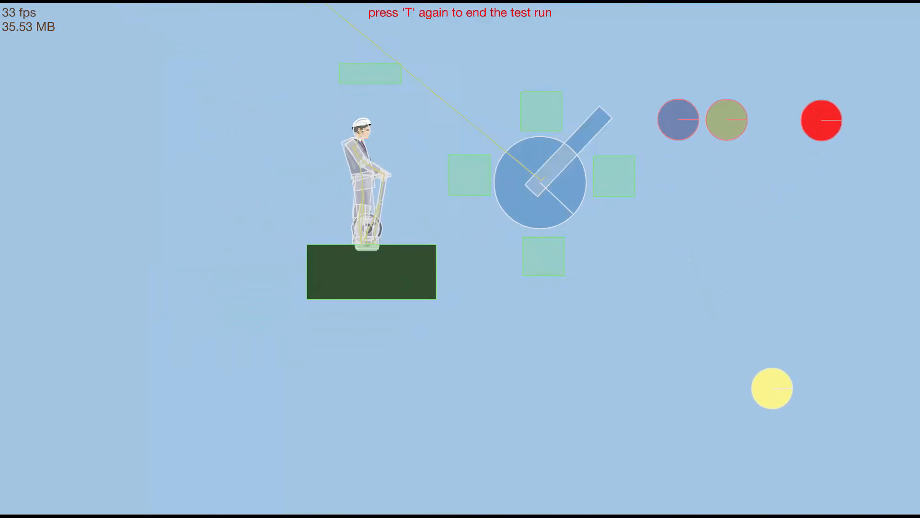
key("space")
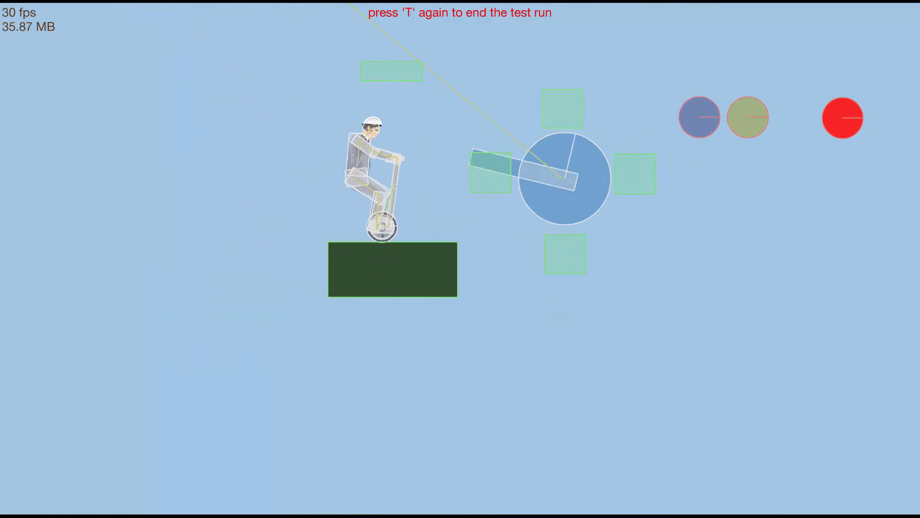
key("space")
key("space")
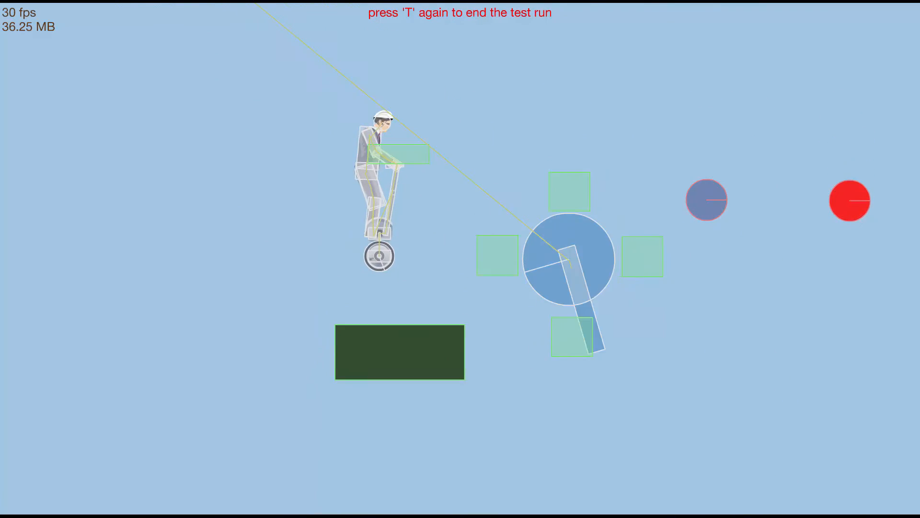
key("Up")
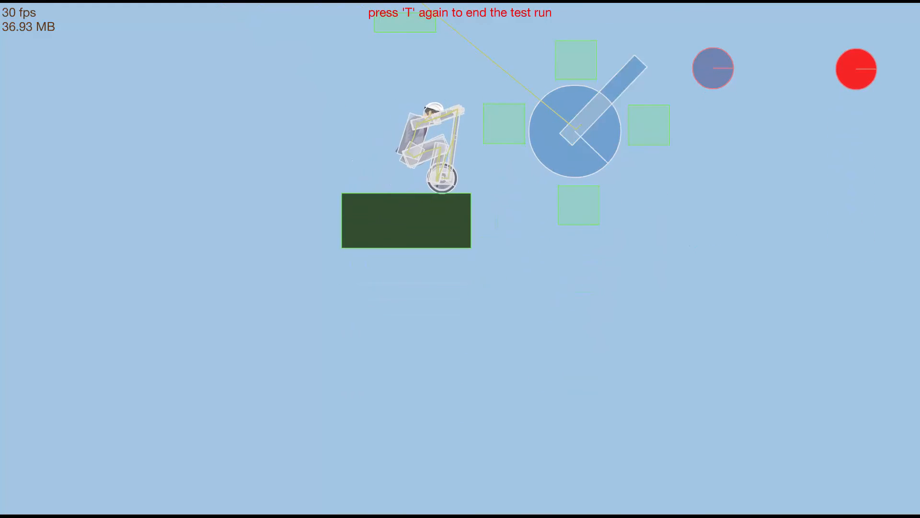
key("space")
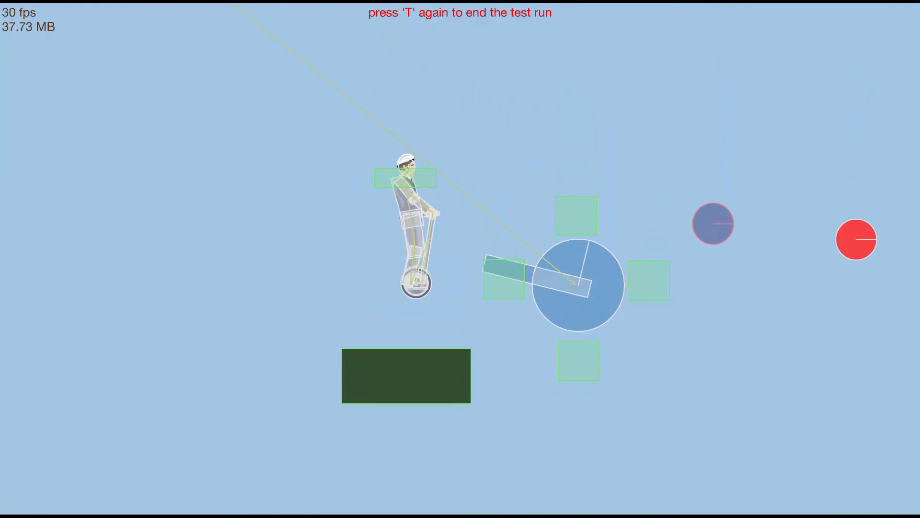
key("space")
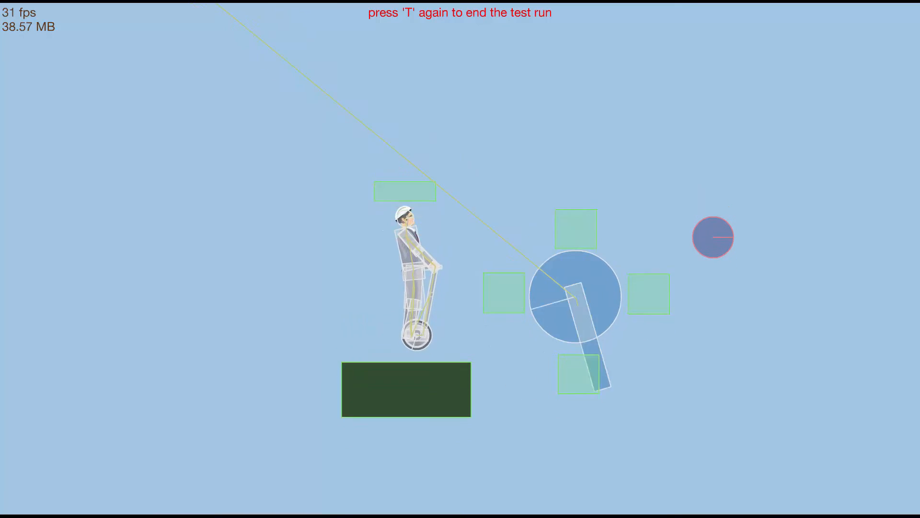
key("space")
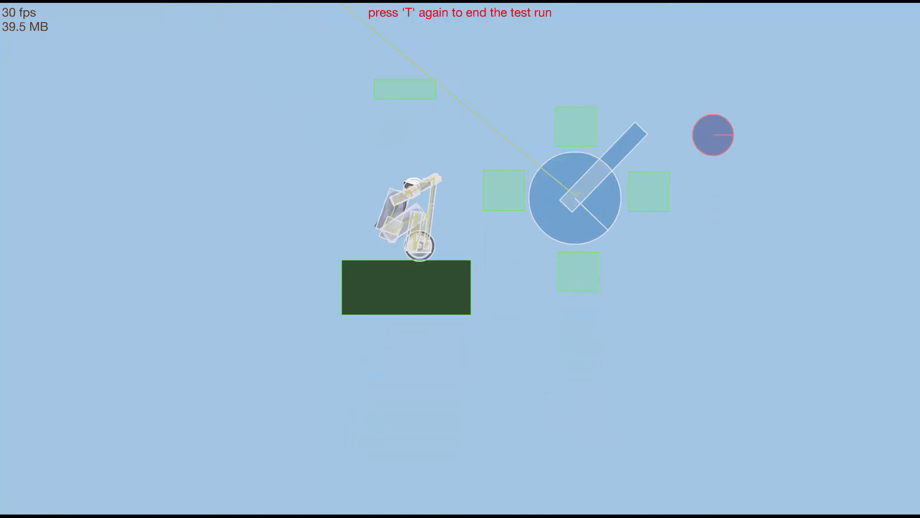
key("space")
key("space")
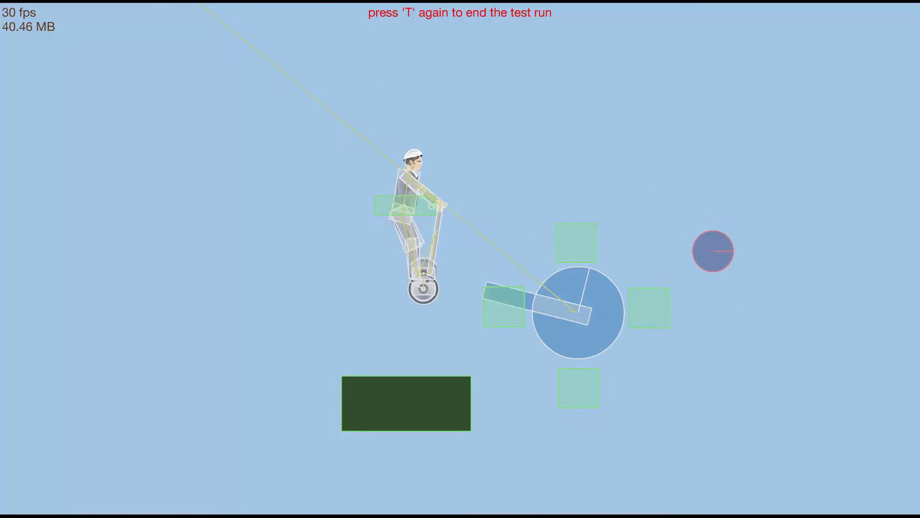
key("space")
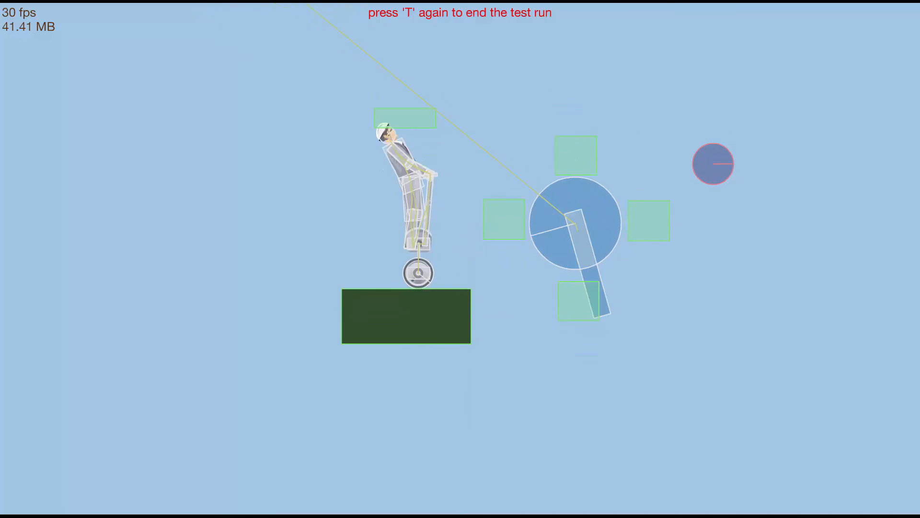
key("t")
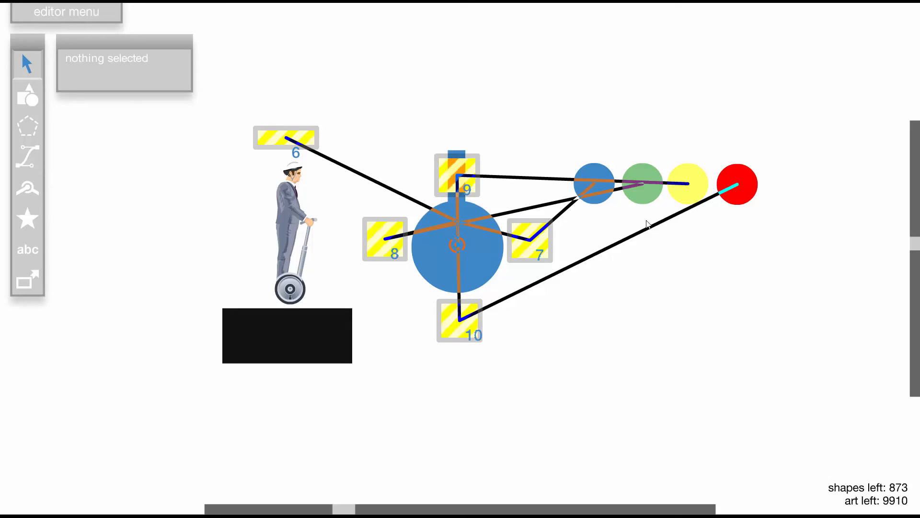
- Delete the blue, green, yellow and red circles that the wheel's triggers activate
left_click(603, 174)
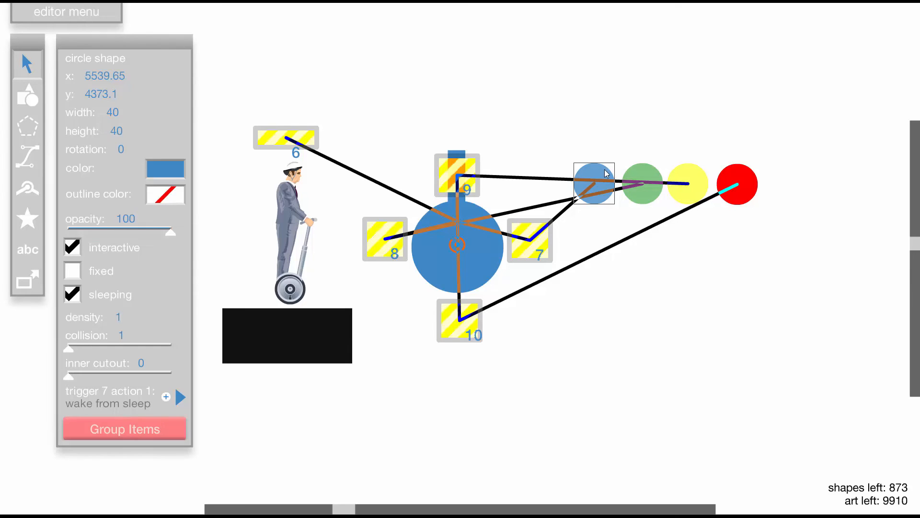
left_click(617, 143)
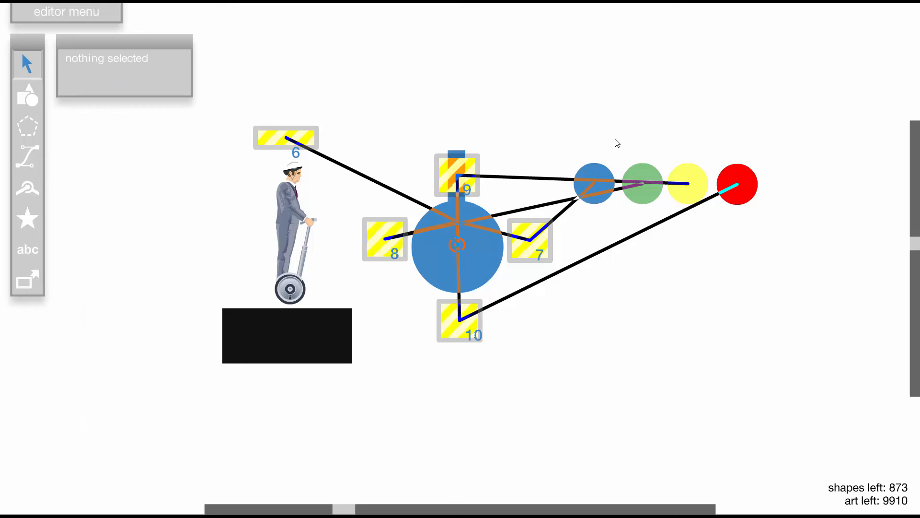
left_click(599, 170)
key("Delete")
left_click(633, 174)
key("Delete")
left_click(691, 172)
key("Delete")
left_click(733, 177)
key("Delete")
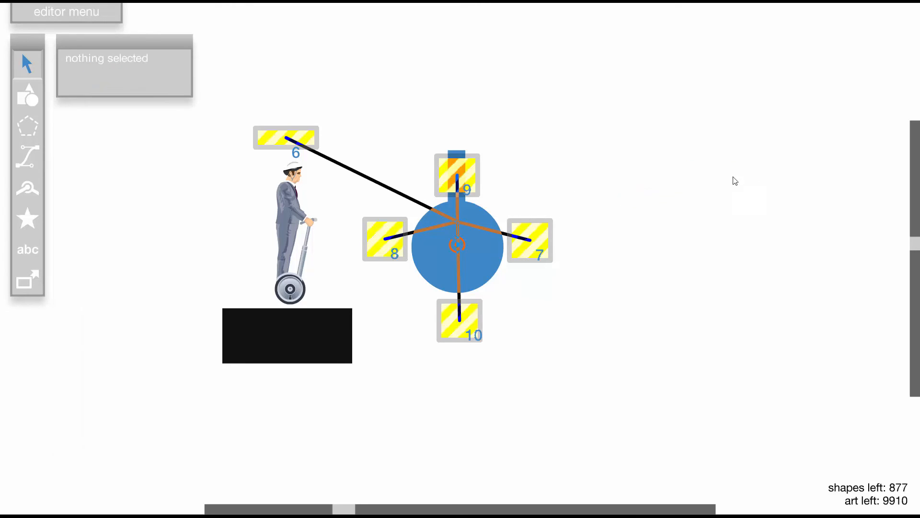
- Place four play sound triggers, 11 to 14, in a column beside the wheel with repeat type 2, and target trigger 11 from trigger 9
key("ctrl+v")
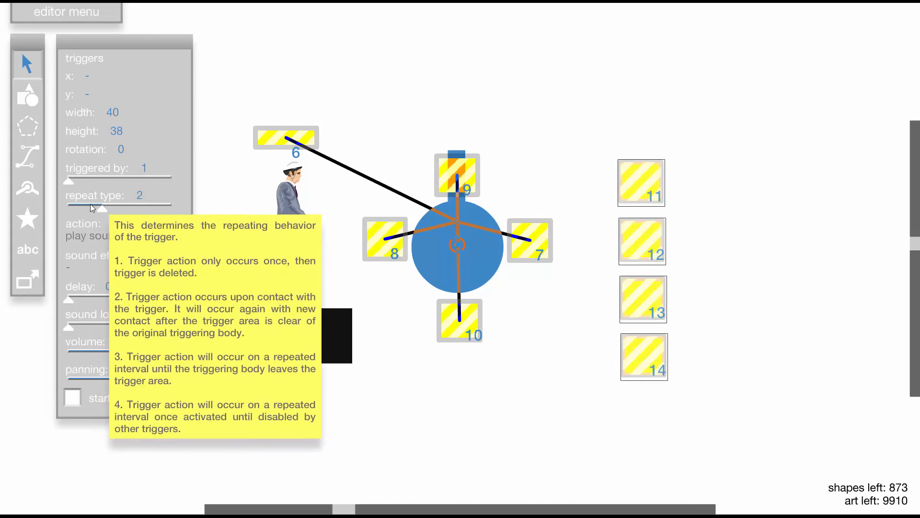
left_click(464, 115)
left_click(472, 172)
left_click(168, 315)
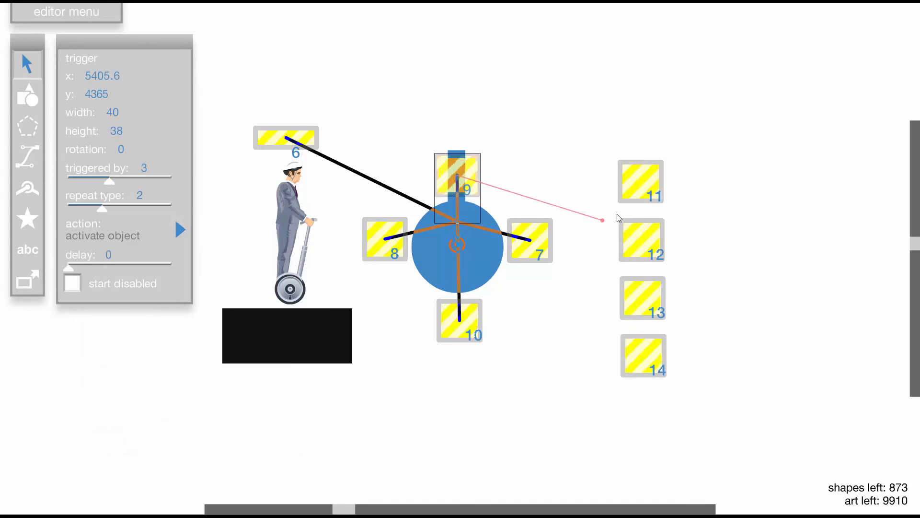
left_click(642, 182)
- Add trigger 12 as a target of trigger 8, trigger 13 of trigger 7, and trigger 14 of trigger 10
left_click(139, 310)
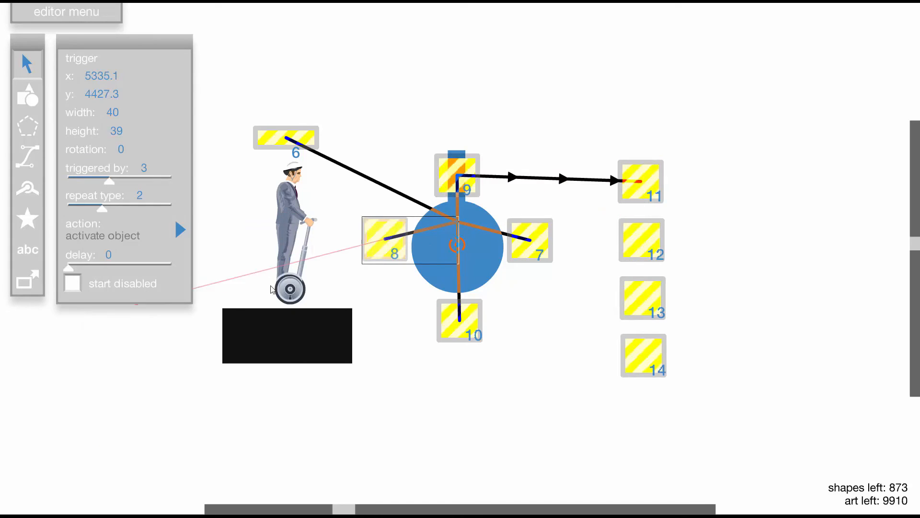
left_click(650, 244)
left_click(177, 314)
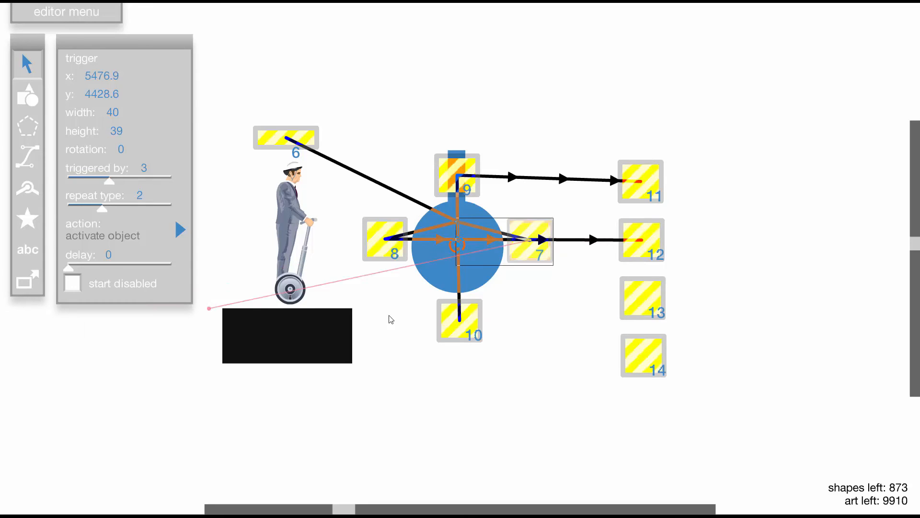
left_click(643, 301)
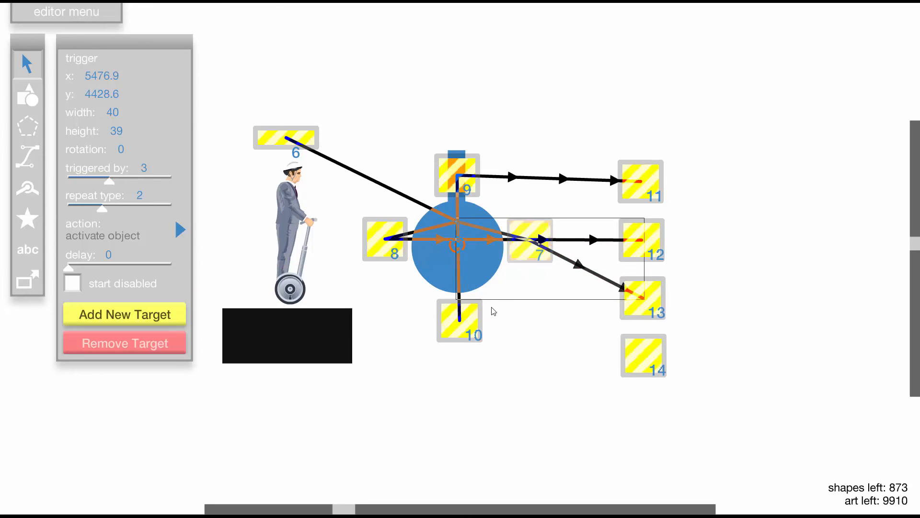
left_click(154, 325)
left_click(648, 359)
- Test-run the linked sound triggers on the grass ground, jumping the character repeatedly, and end the run
key("t")
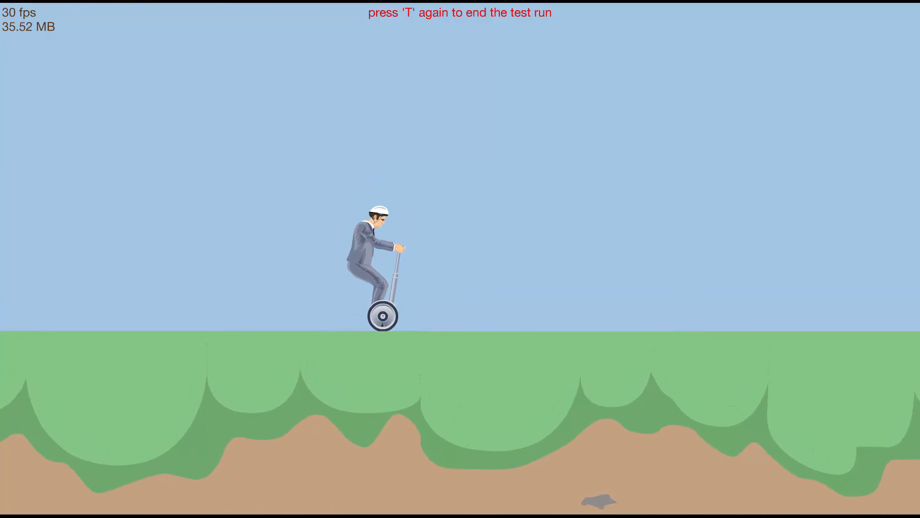
key("space")
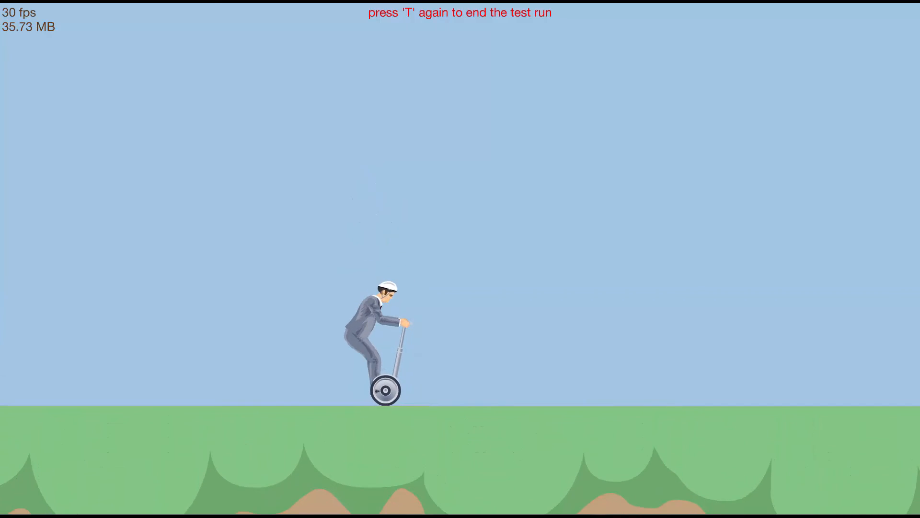
key("space")
key("space")
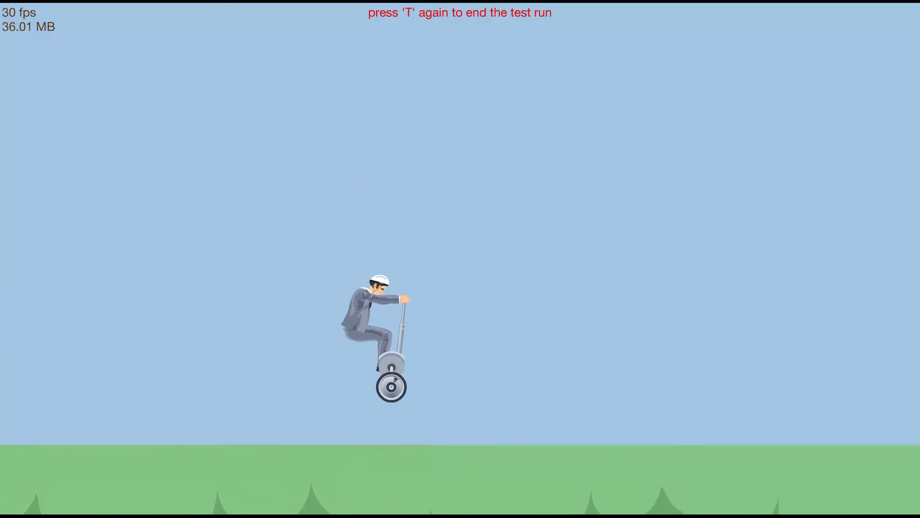
key("space")
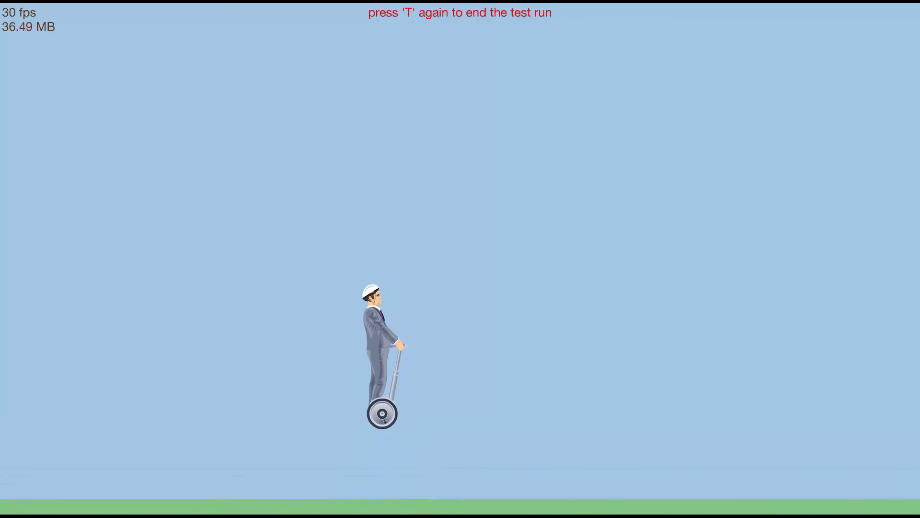
key("space")
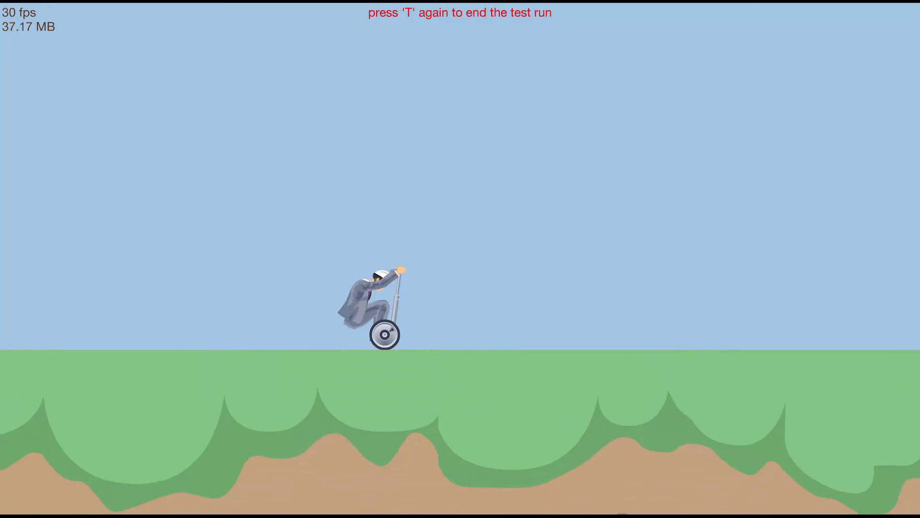
key("space")
key("t")
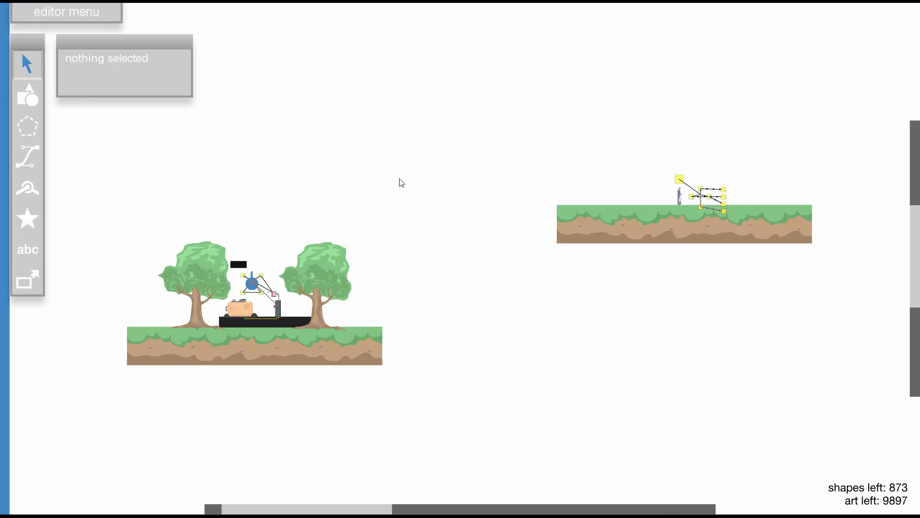